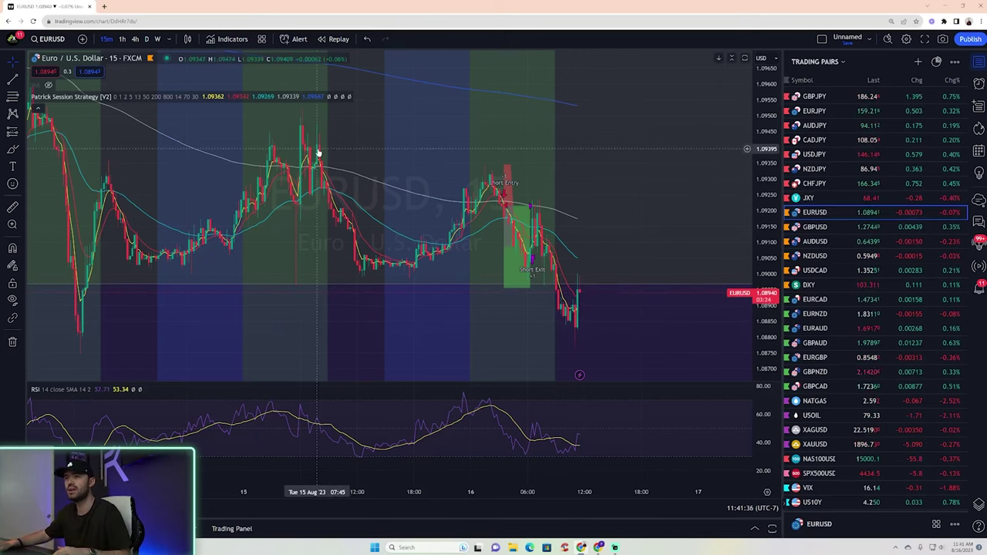
- Hide all five moving-average Plot lines in the session strategy's style settings and remove the RSI pane from the EURUSD chart
left_click(220, 97)
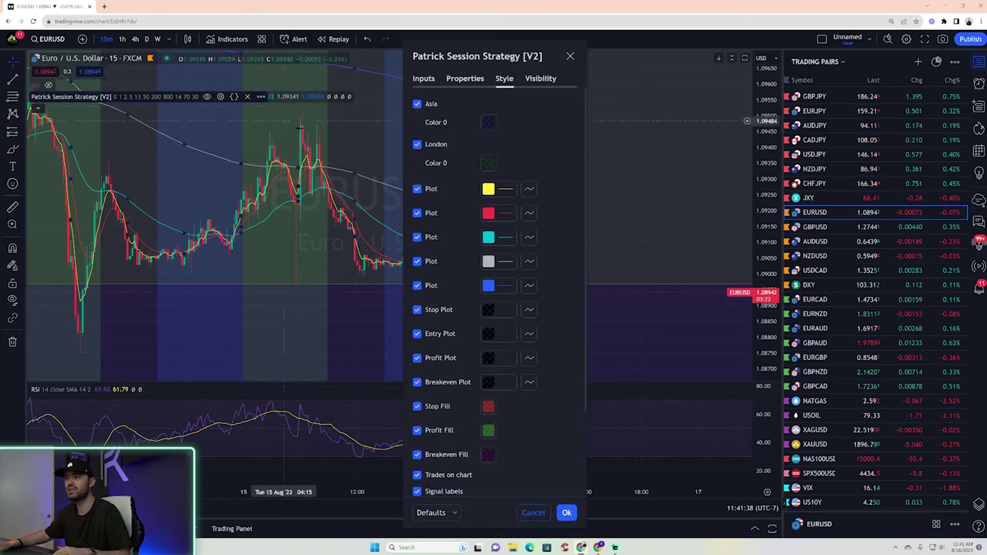
left_click(417, 190)
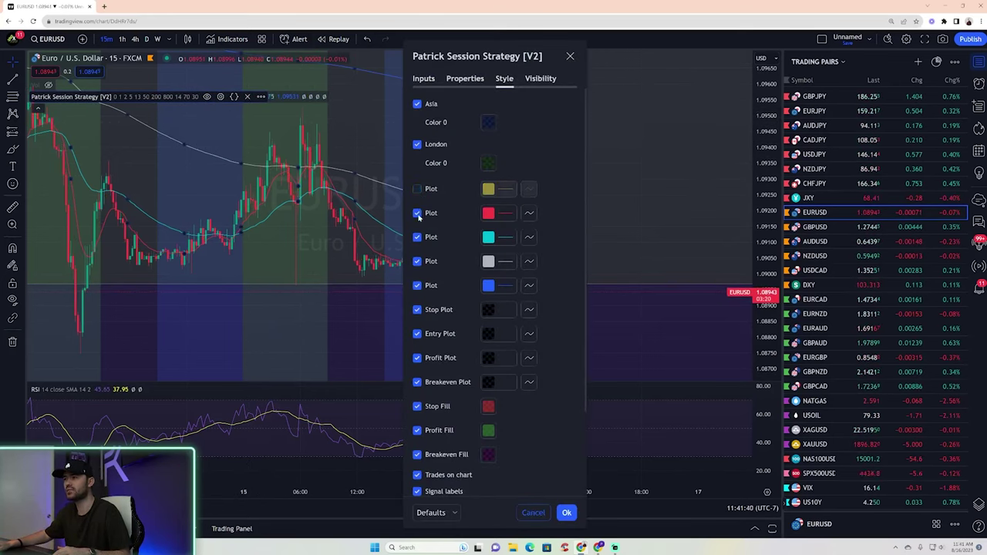
left_click(417, 214)
left_click(418, 238)
left_click(418, 262)
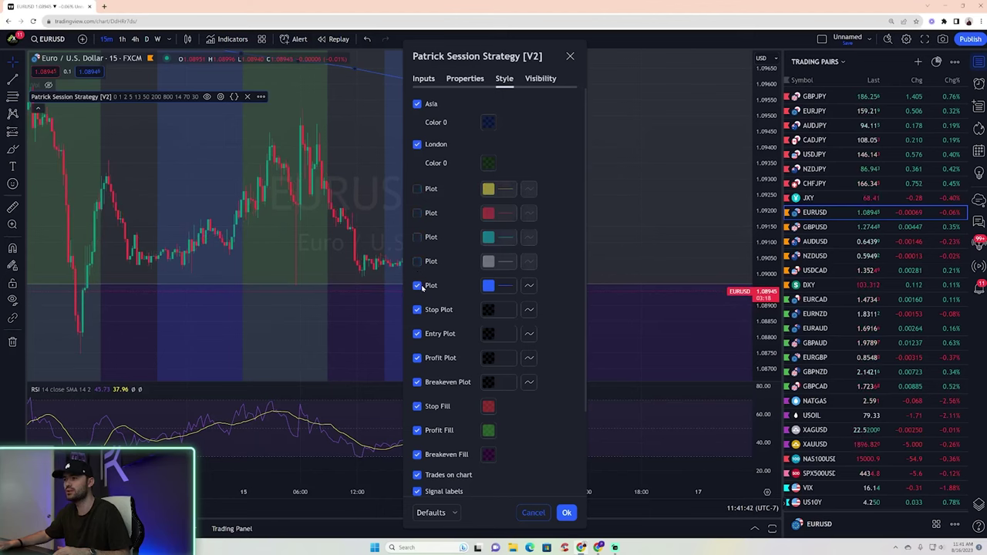
left_click(417, 286)
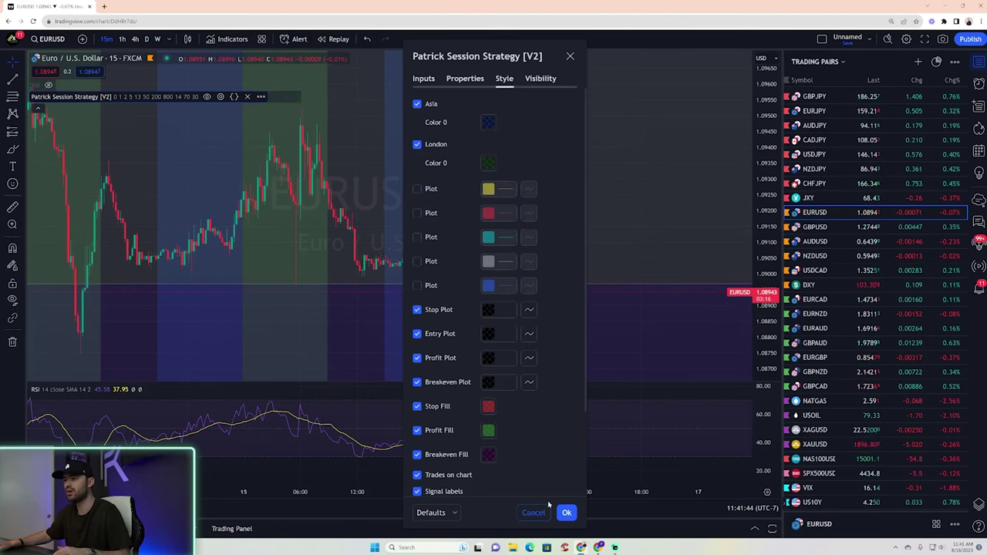
left_click(566, 513)
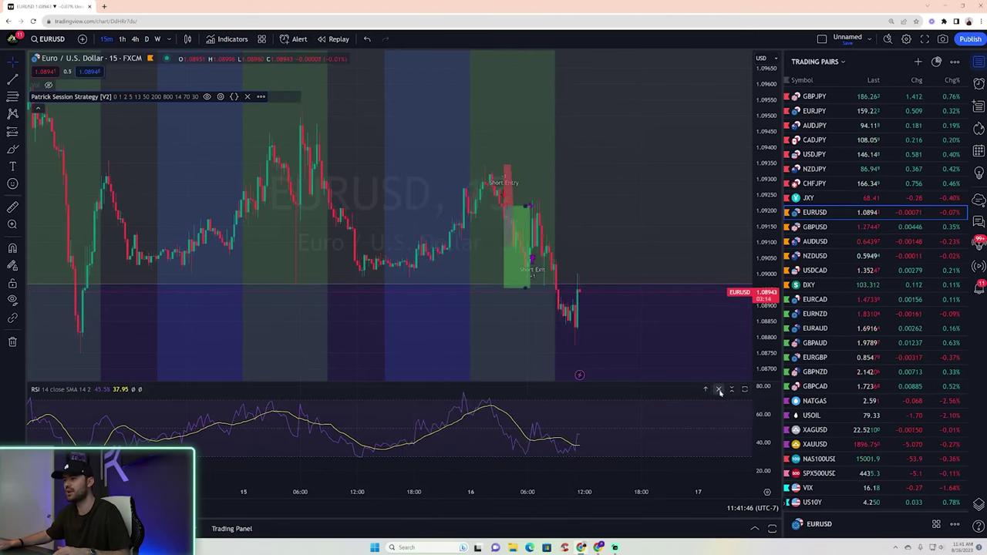
left_click(718, 392)
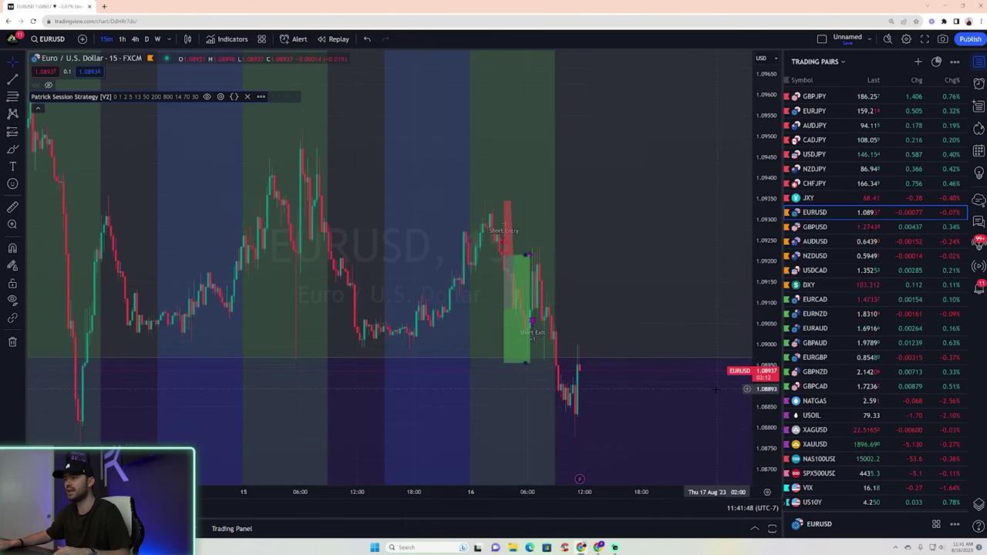
- Draw two yellow brush arrows on the 16 August short trade, pointing at the entry level and the top of the red stop zone
scroll(646, 322, "up", 4)
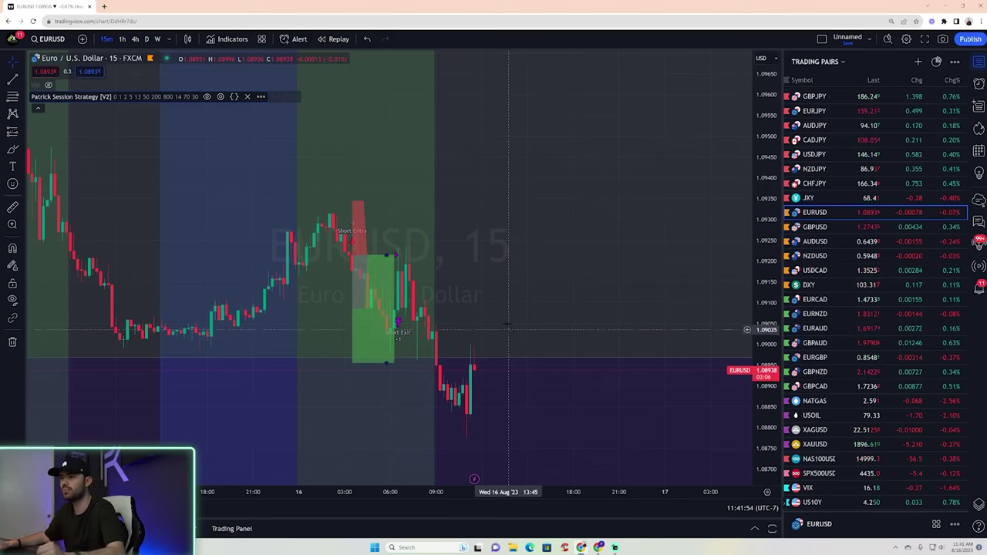
scroll(569, 263, "up", 3)
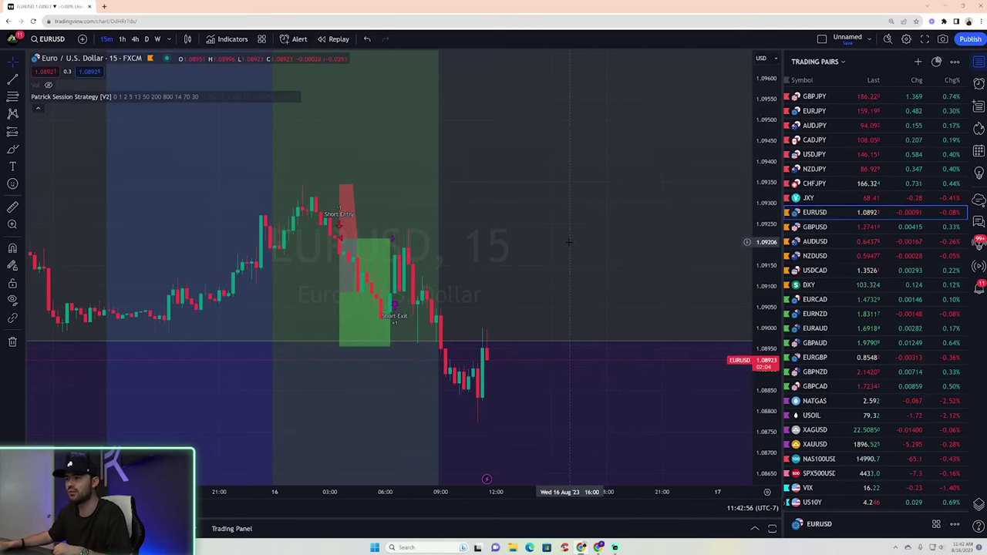
scroll(569, 245, "up", 2)
left_click_drag(309, 247, 432, 244)
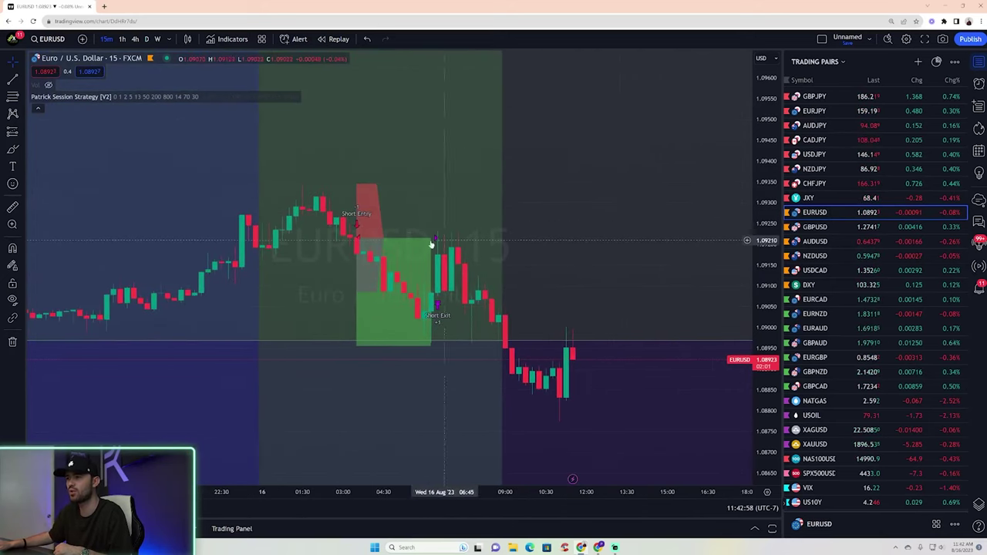
left_click(12, 149)
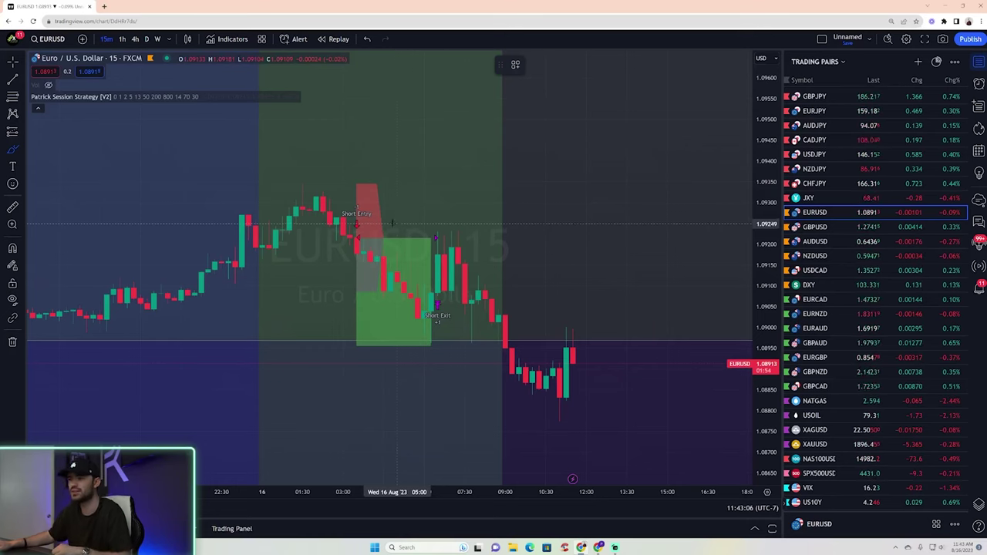
left_click_drag(408, 230, 384, 233)
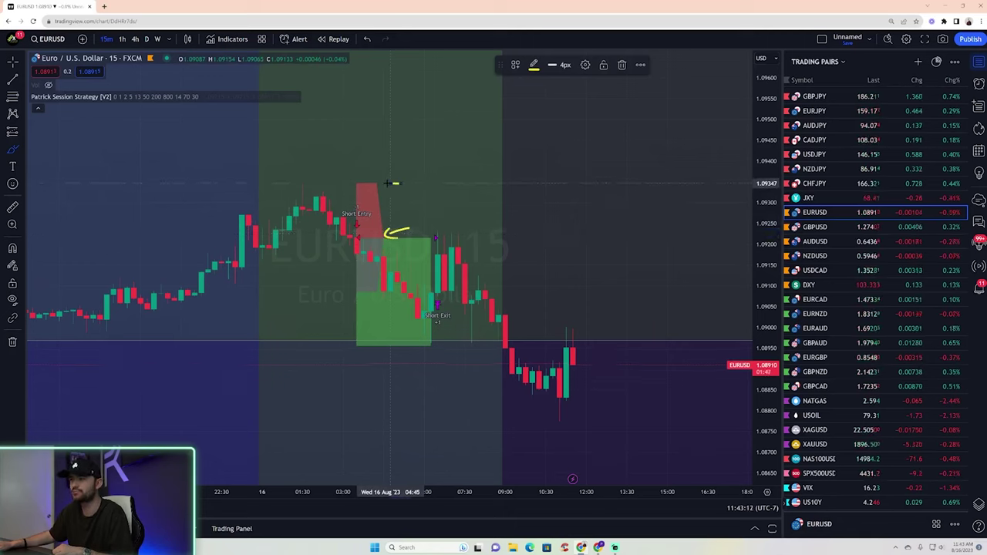
left_click_drag(389, 178, 396, 188)
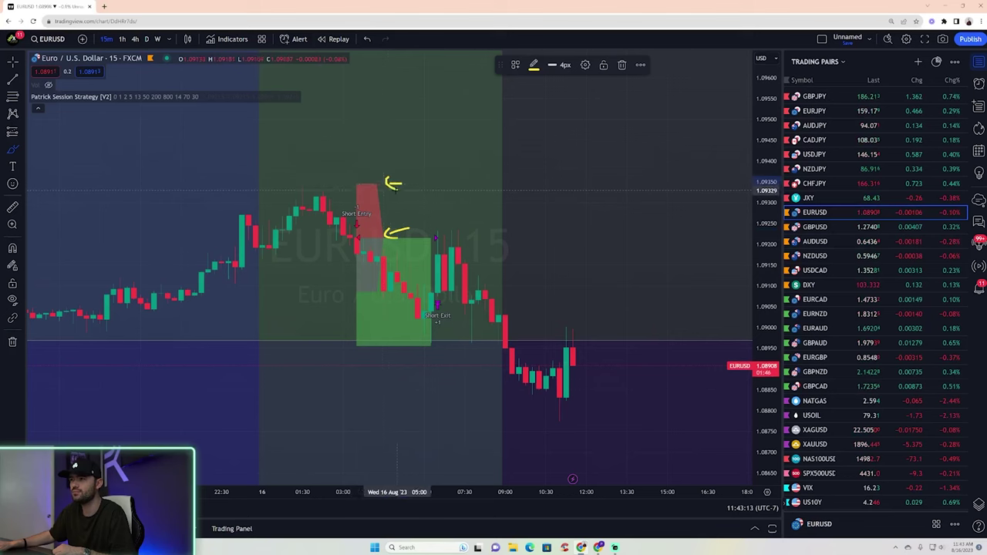
- Measure the trade with a Short Position drawing, entry 1.09215, stop 1.09343 and target 1.08956, and undo the drawing
left_click(21, 133)
left_click(61, 165)
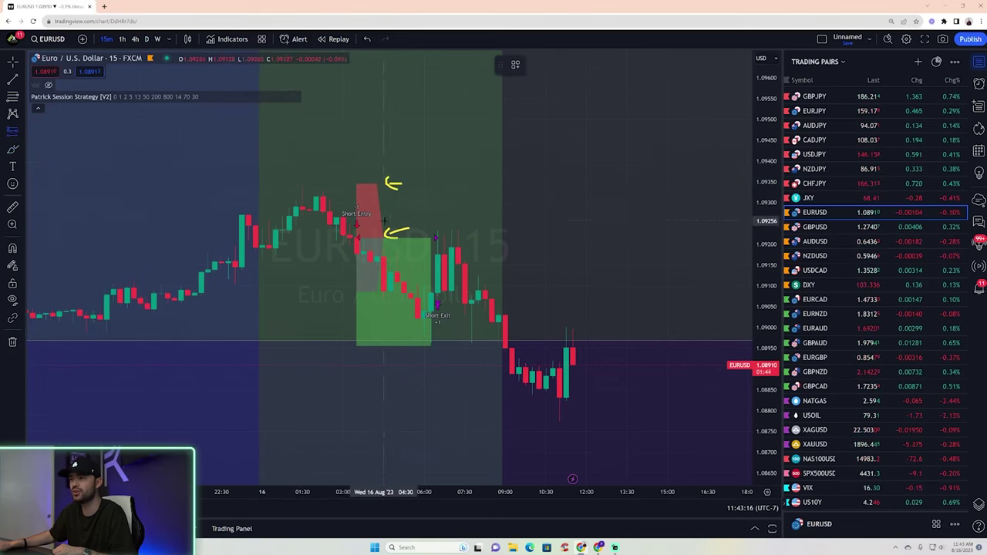
left_click(417, 238)
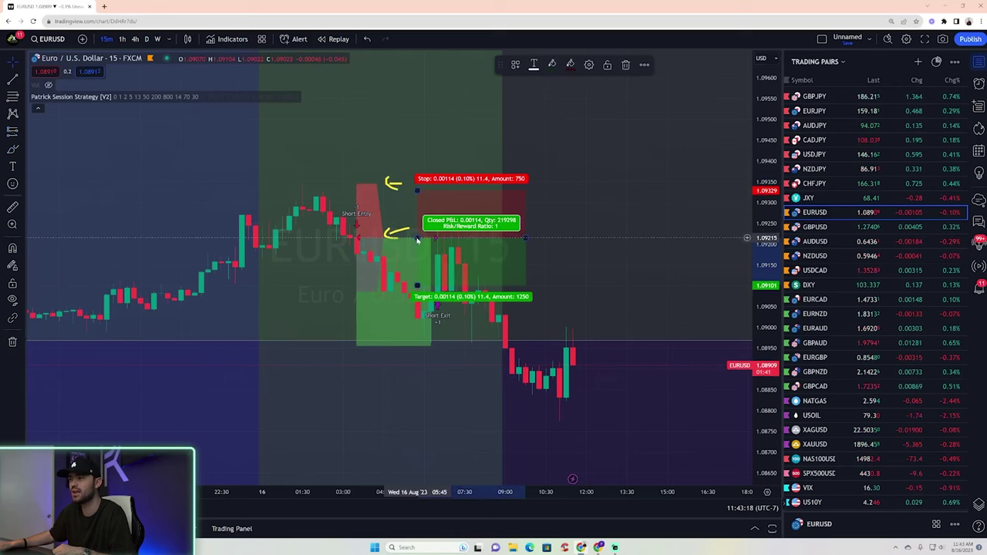
left_click_drag(418, 197, 422, 185)
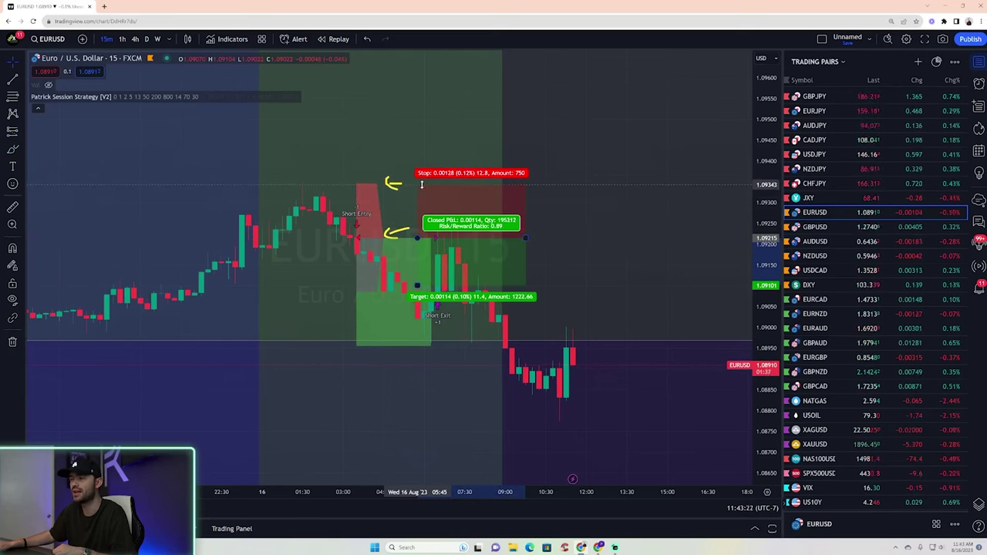
left_click_drag(420, 288, 422, 345)
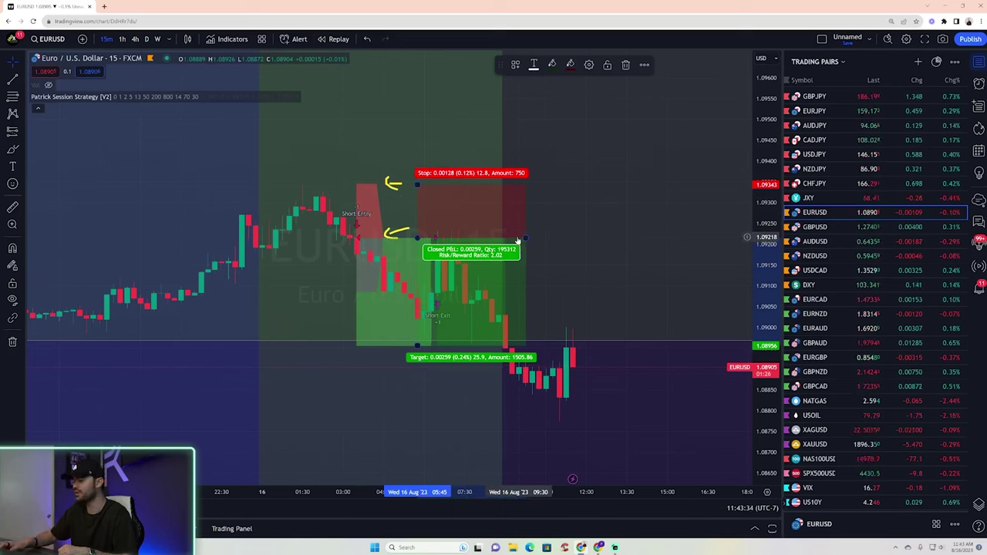
key("ctrl+z")
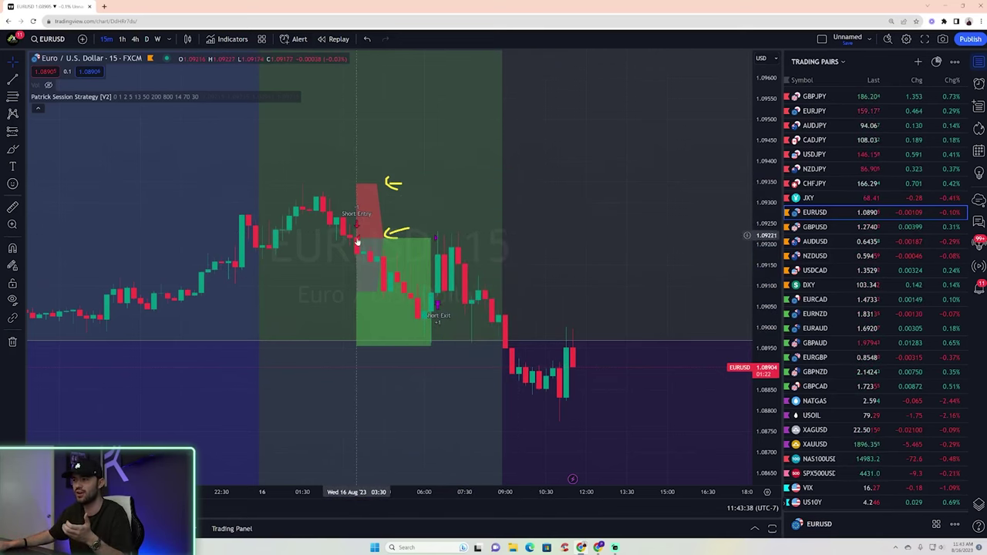
- Start a bar replay a few candles before the 16 August short entry and play it until the stop and target zones appear
scroll(360, 242, "up", 2)
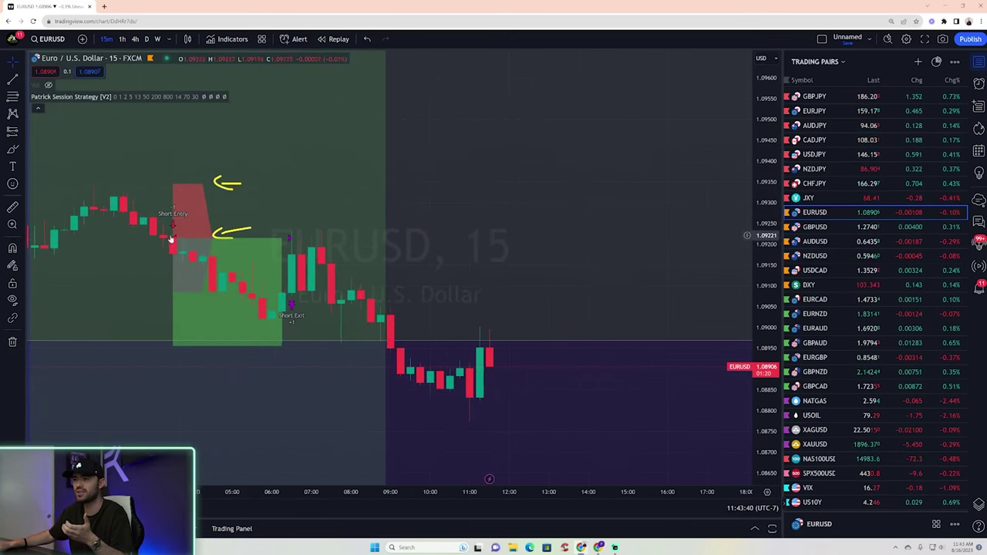
scroll(346, 227, "left", 2)
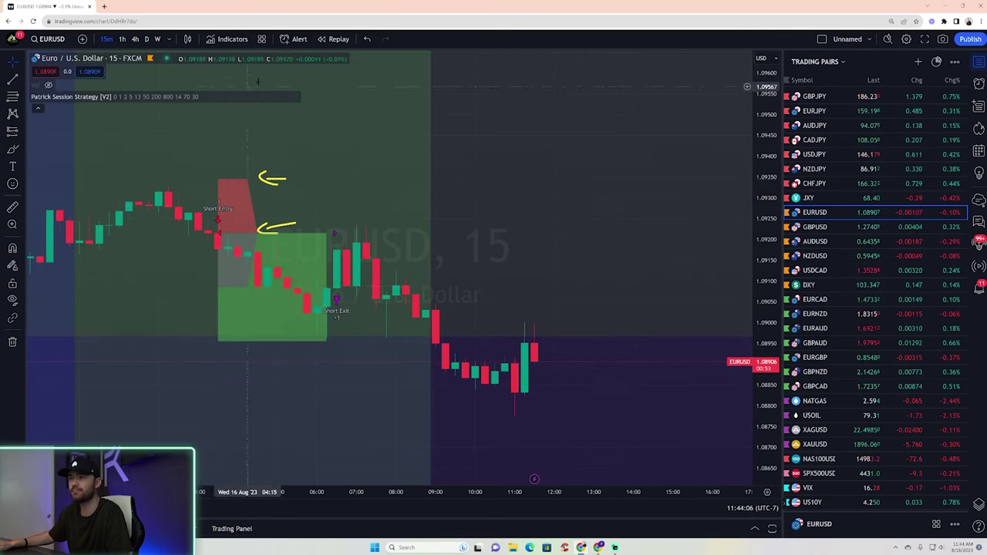
left_click(333, 38)
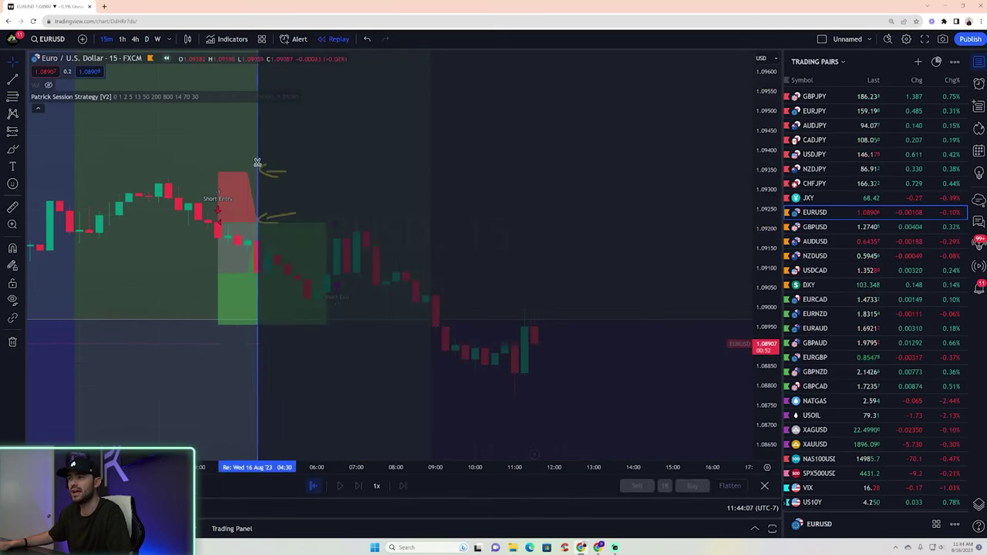
left_click(190, 199)
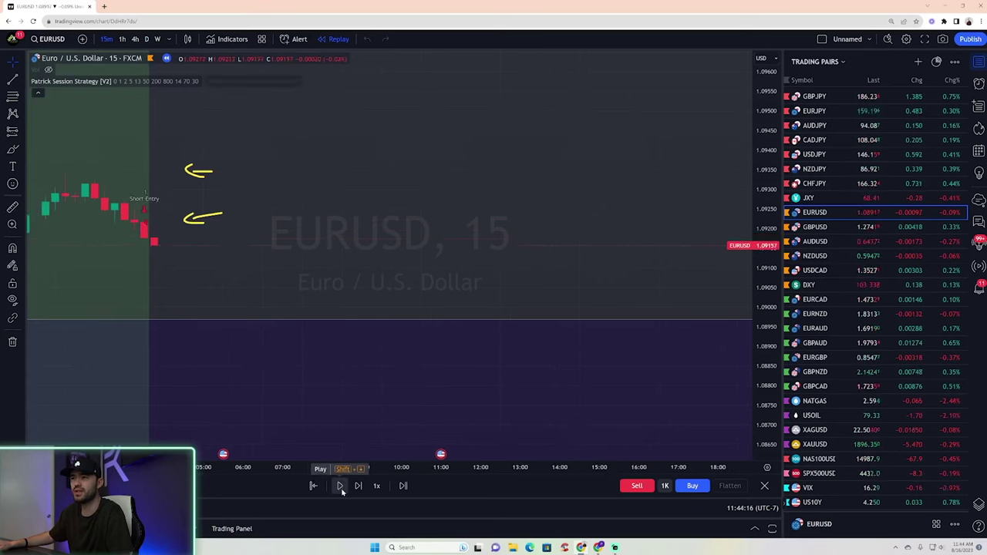
left_click(340, 486)
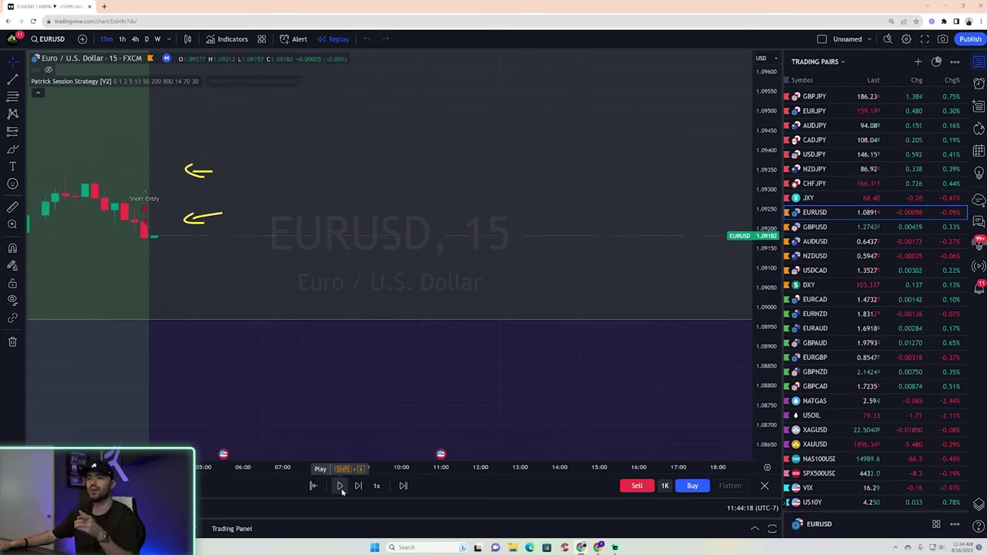
left_click(340, 486)
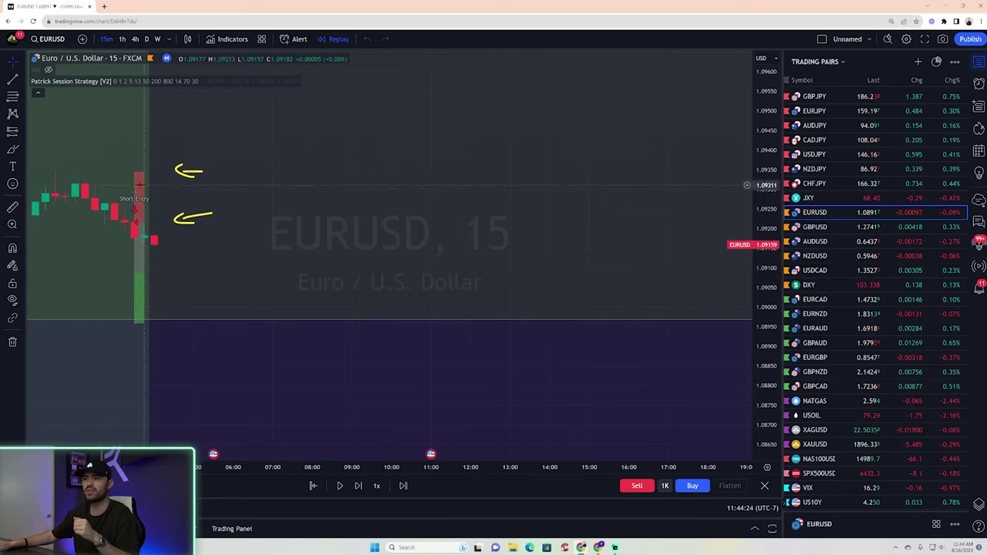
- Play the EURUSD replay in short runs, pausing between them, until the short trade reaches its exit
left_click(339, 487)
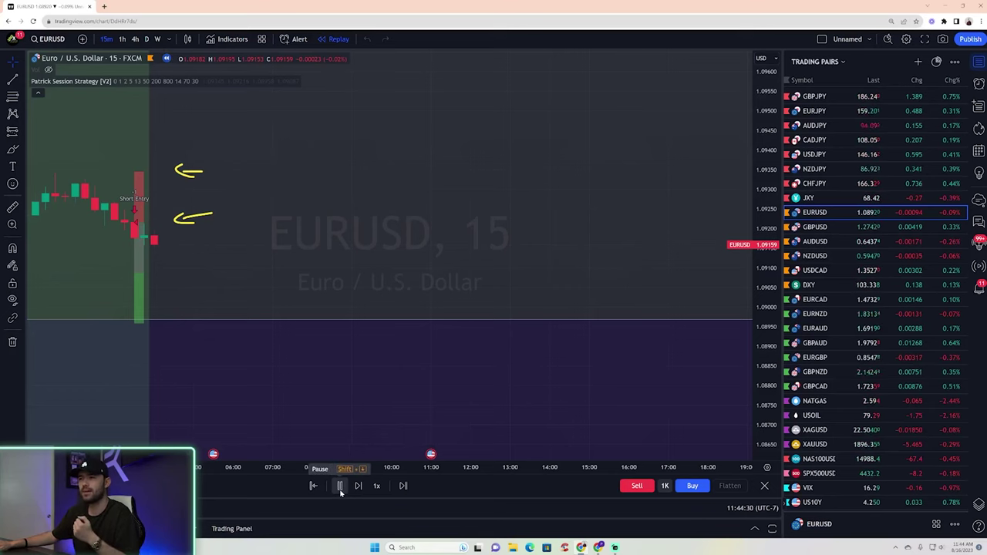
left_click(339, 487)
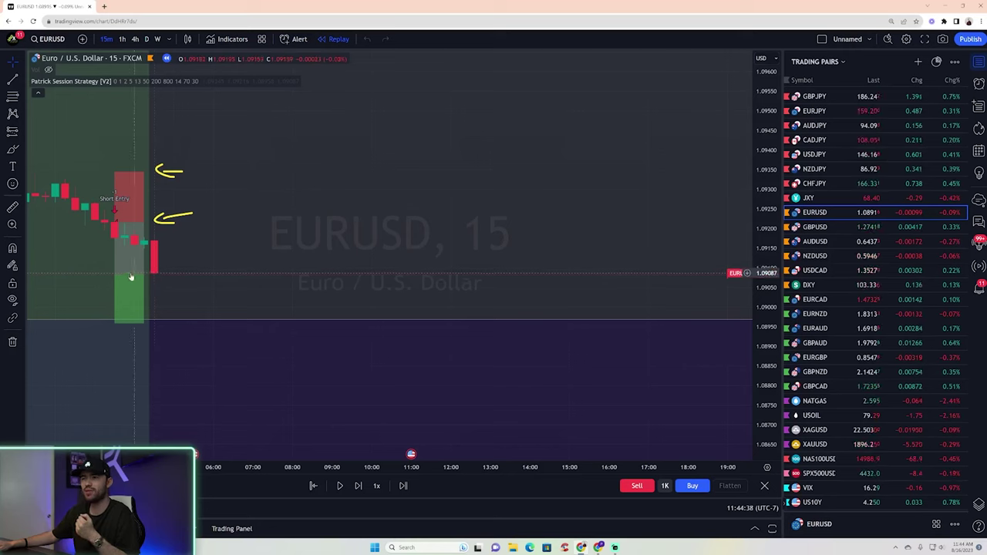
left_click(340, 488)
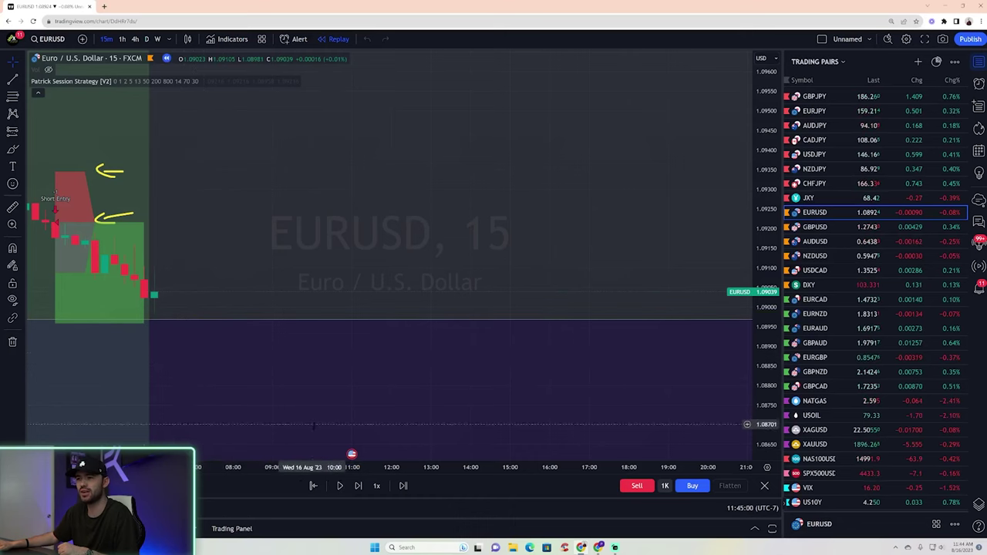
left_click(341, 487)
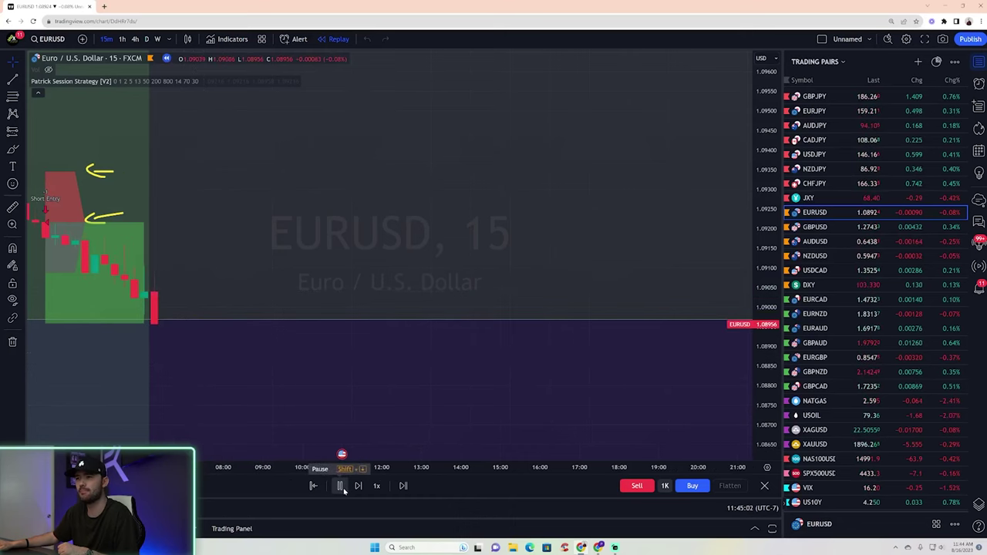
left_click(340, 487)
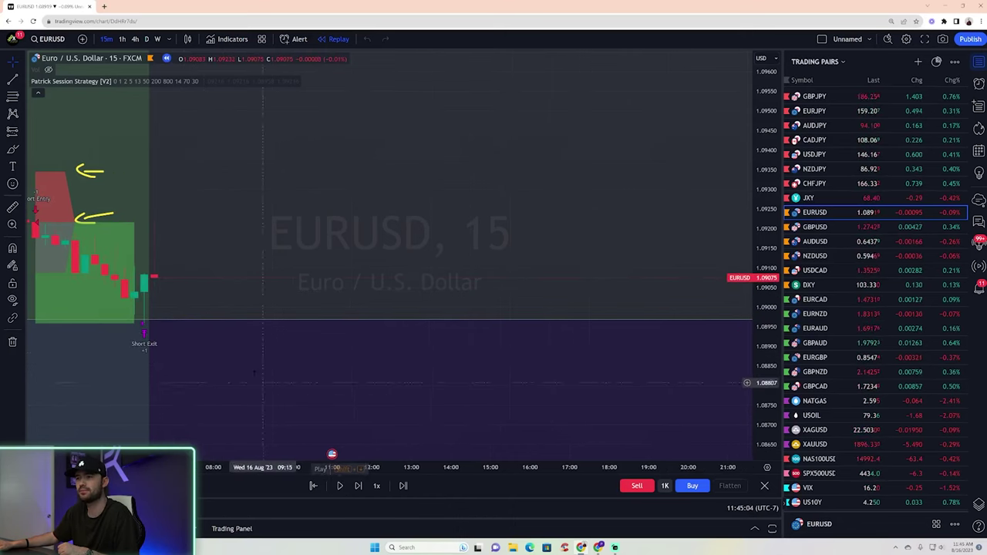
- Advance the replay a few candles beyond the short exit and pause it to review the whole trade
scroll(262, 289, "down", 2)
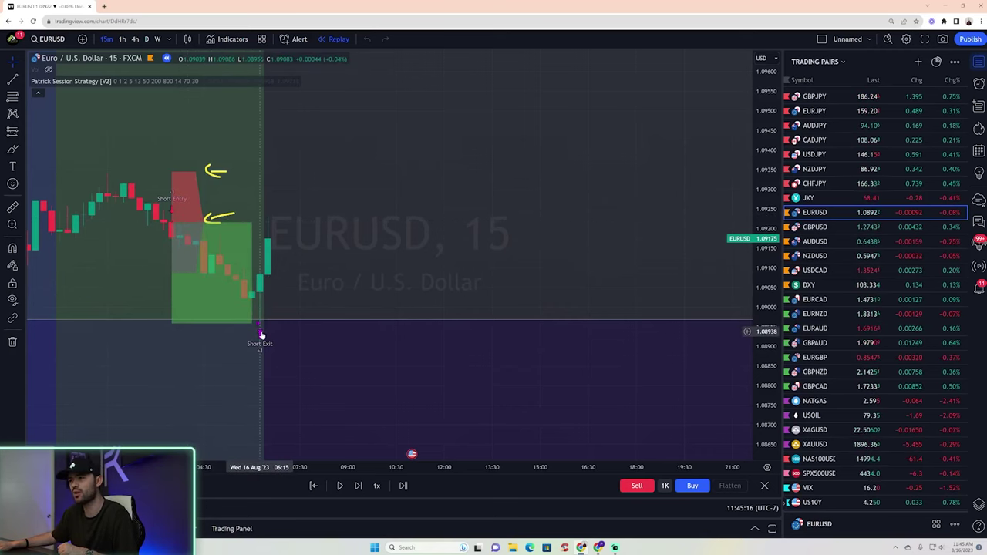
left_click(340, 486)
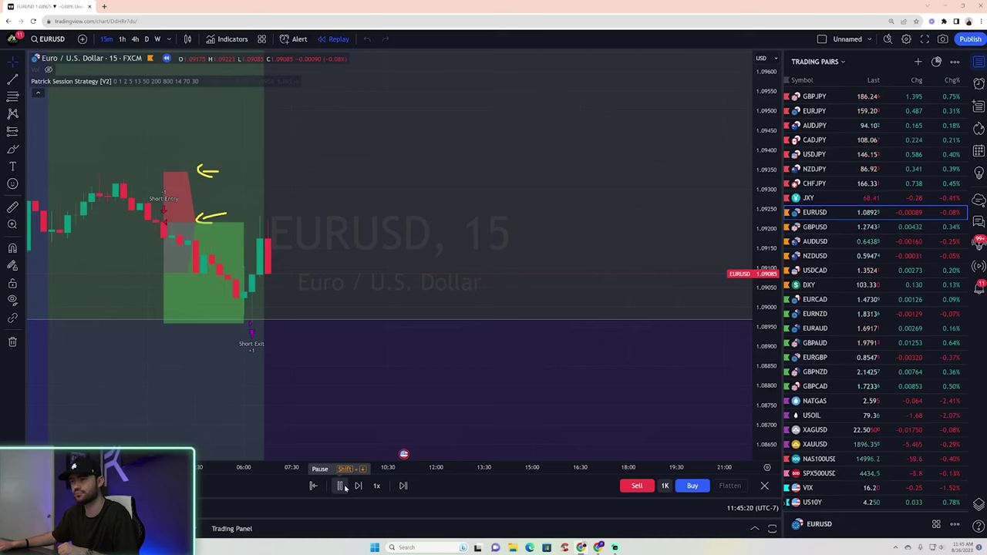
left_click(340, 486)
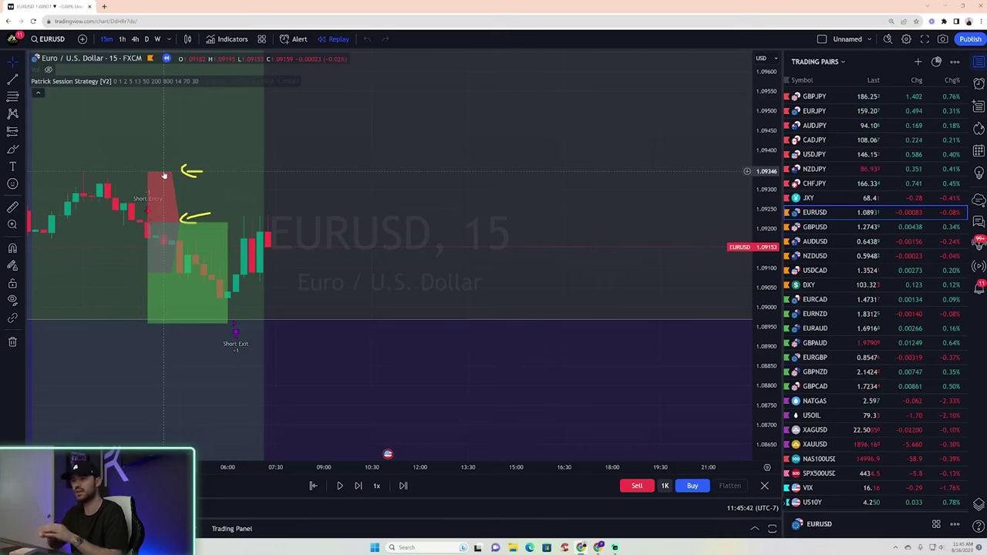
- Check the GBPJPY, EURJPY, AUDJPY and CADJPY 15-minute charts for strategy trades in the 16 August session
left_click(816, 97)
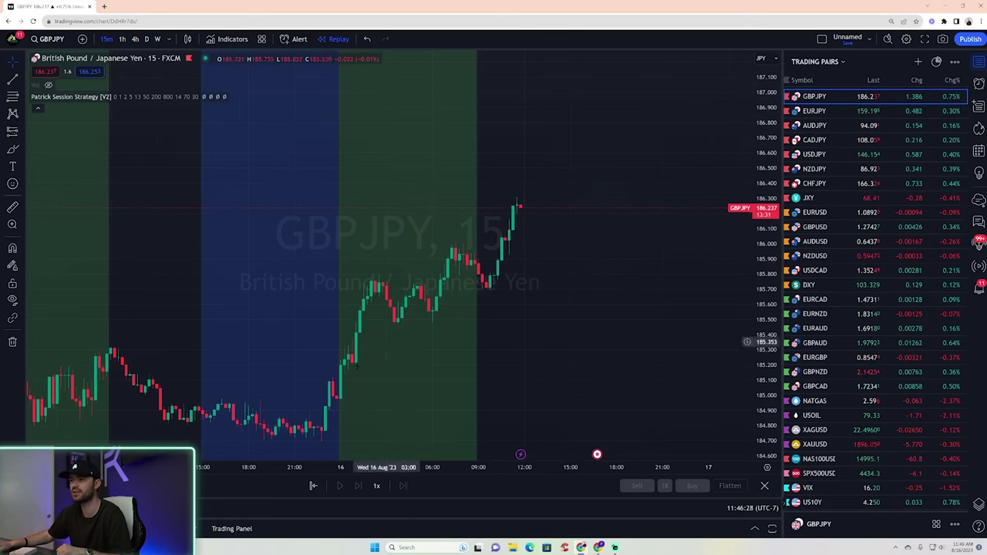
key("Down")
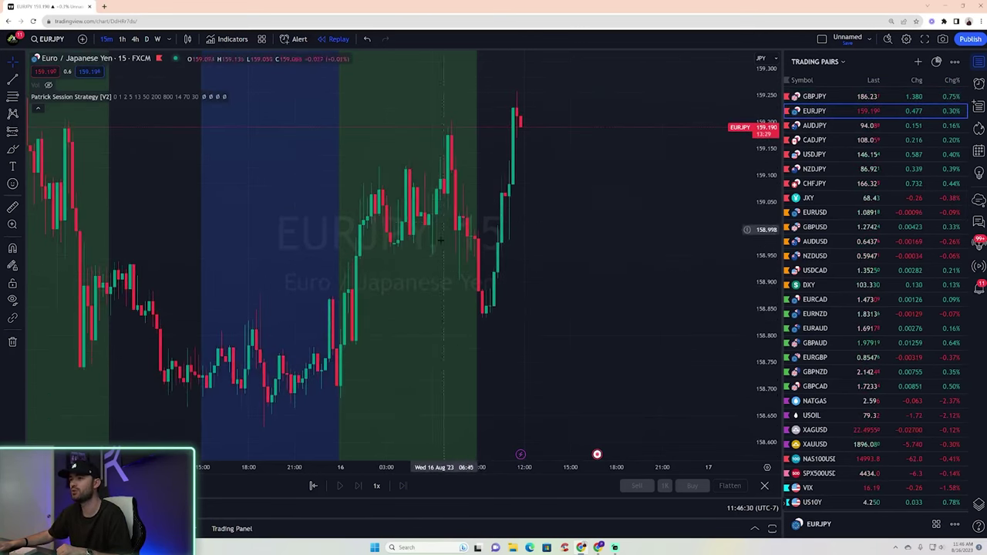
key("Down")
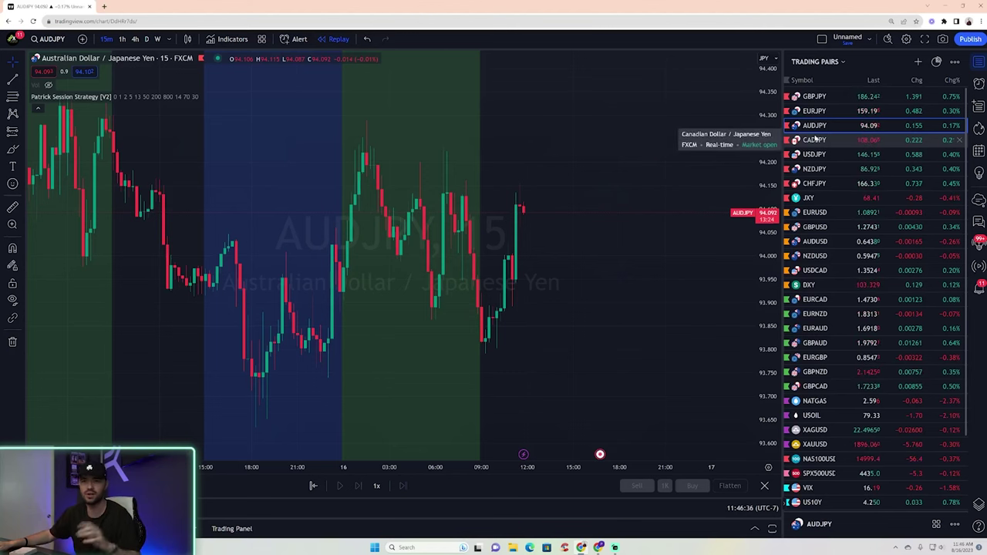
left_click(815, 139)
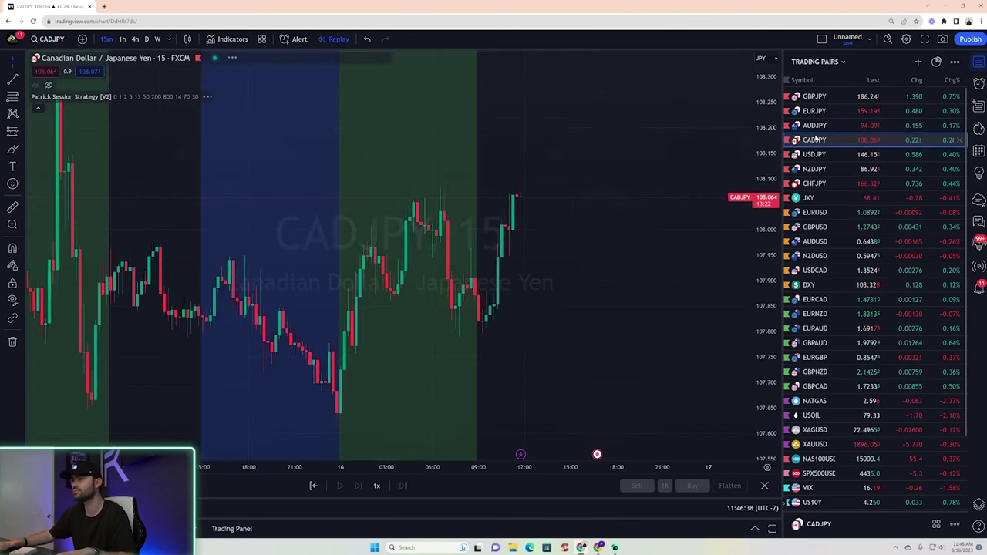
- Open USDJPY and replay it from a few candles before the 16 August long entry until the stop and target zones appear
left_click(816, 154)
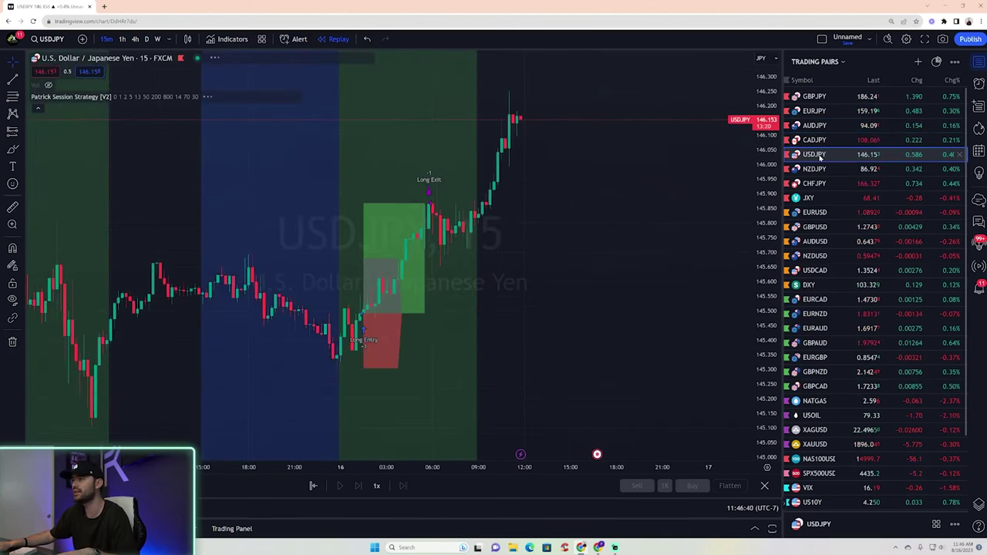
scroll(673, 240, "up", 3)
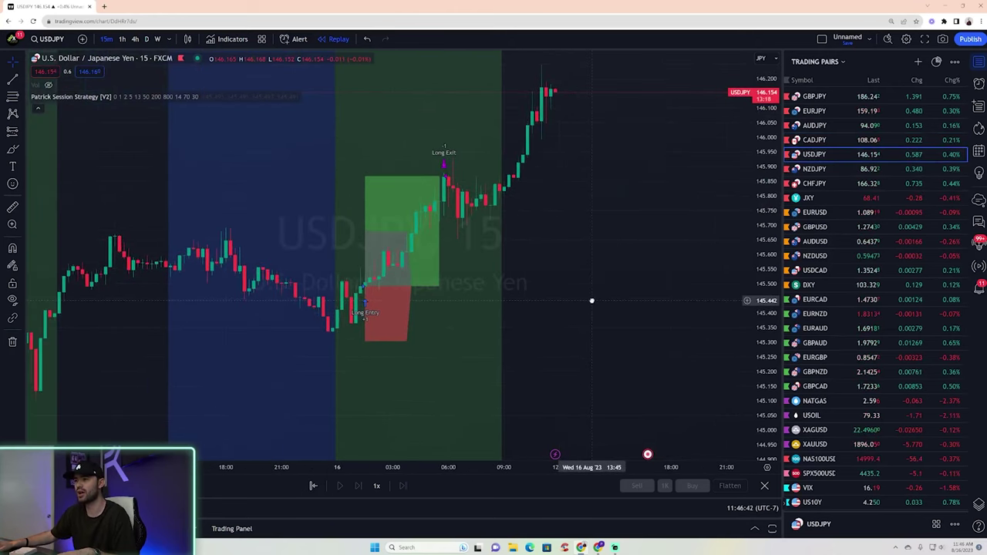
left_click(330, 40)
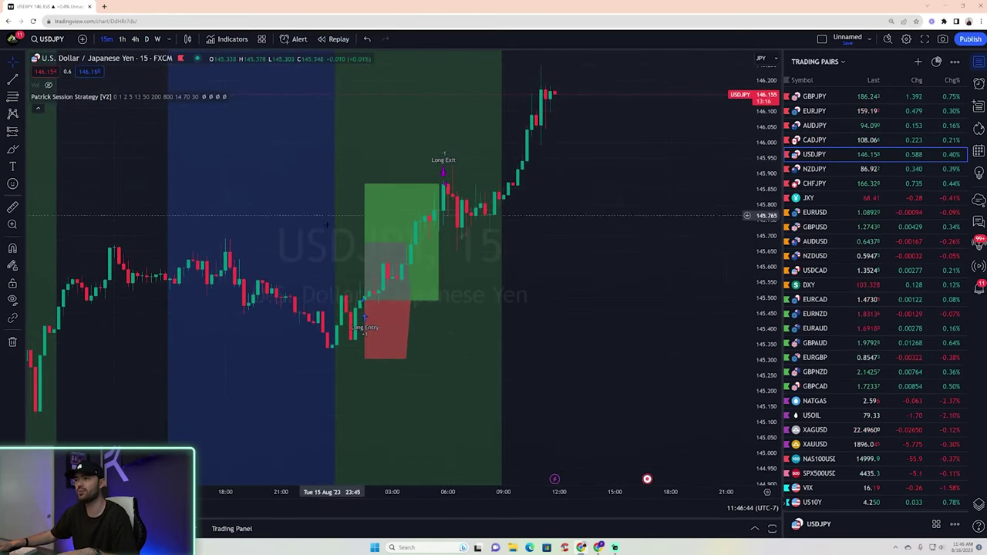
left_click(339, 40)
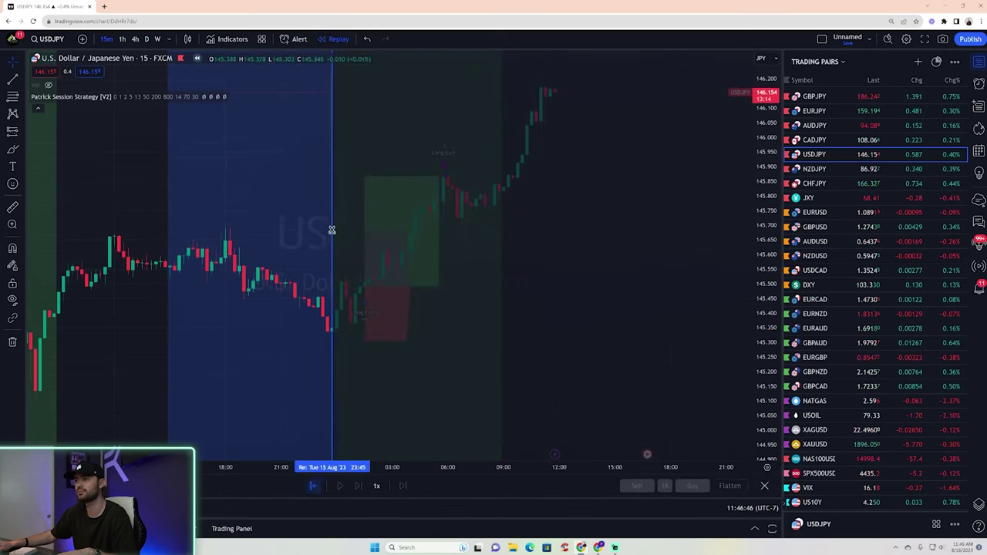
left_click(355, 301)
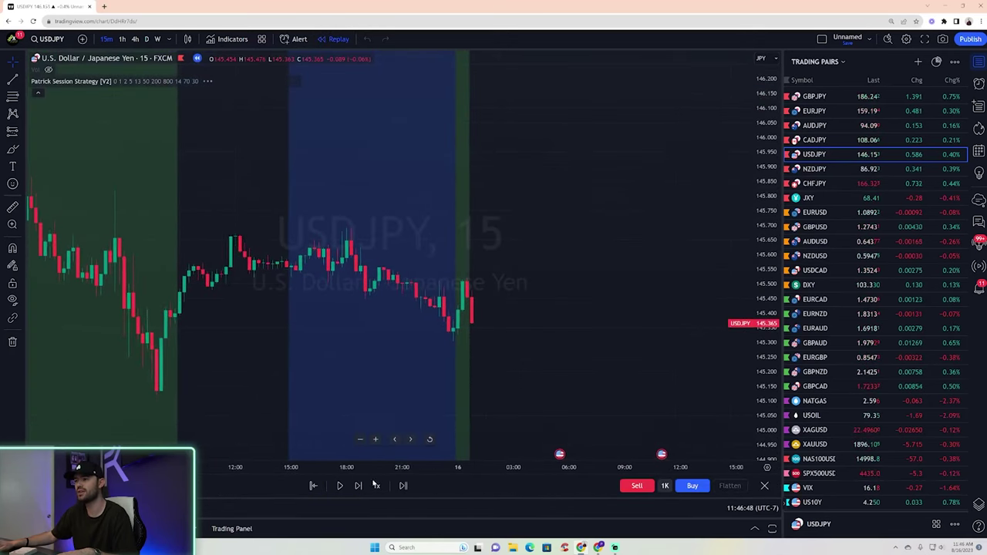
left_click(339, 486)
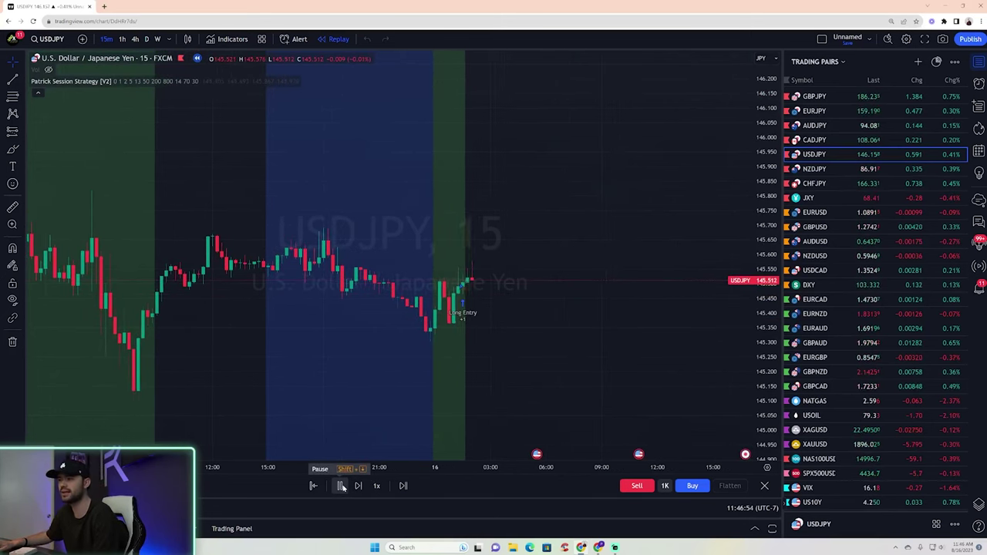
left_click(341, 486)
scroll(249, 285, "up", 5)
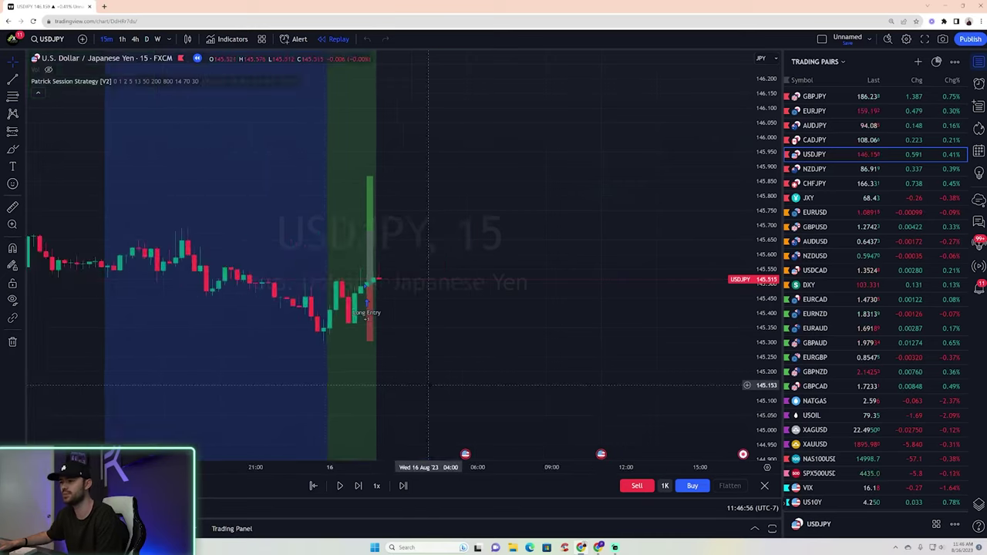
- Play the USDJPY replay in short runs, pausing between them, until the long trade reaches its exit
left_click_drag(248, 286, 502, 293)
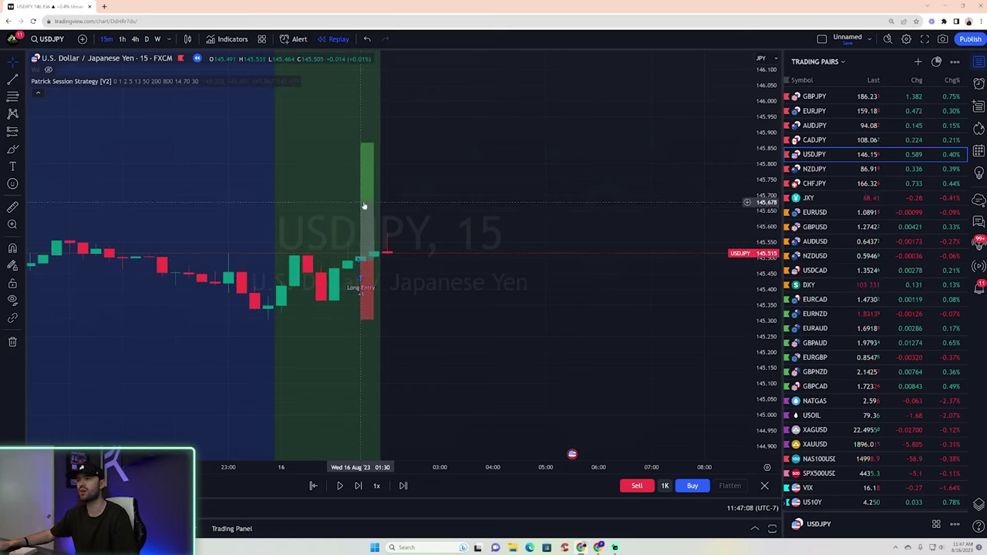
left_click(338, 486)
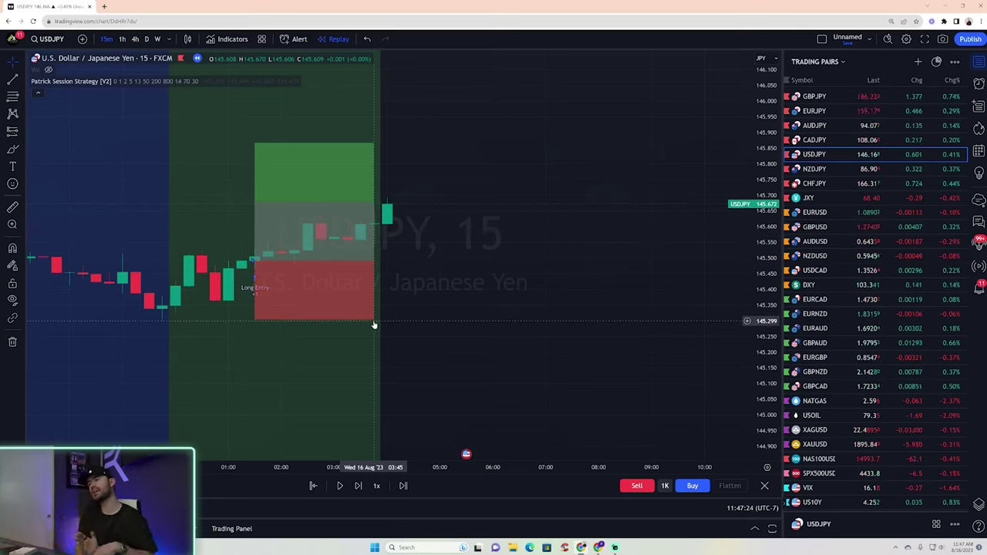
left_click(341, 487)
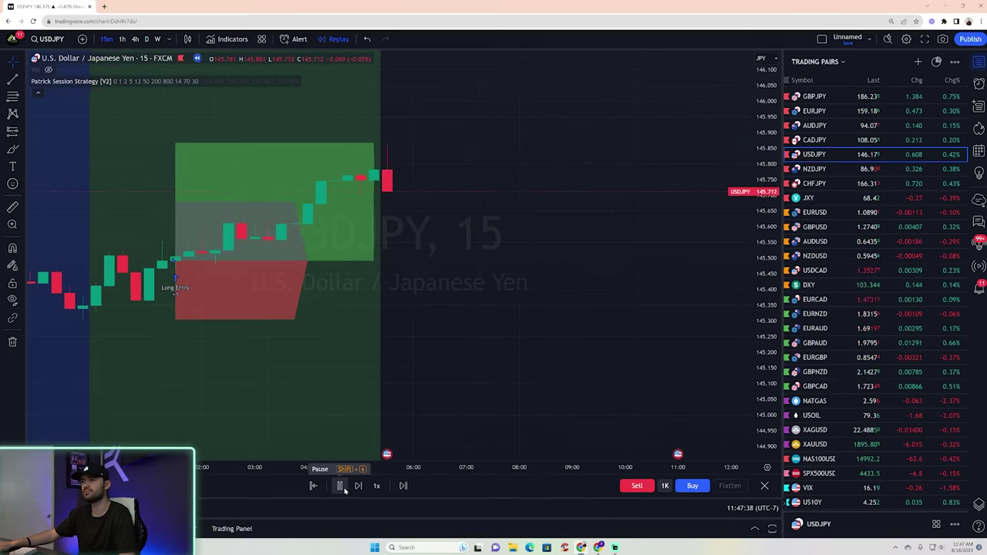
left_click(340, 486)
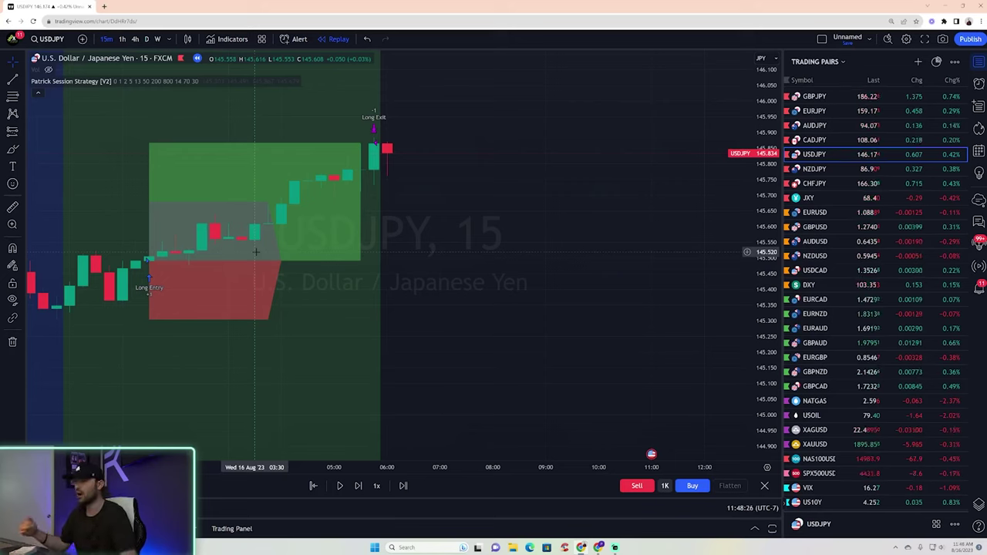
- Open NZDJPY, start a replay before the 16 August short entry and play it until price nears the grey zone's lower edge
left_click(845, 171)
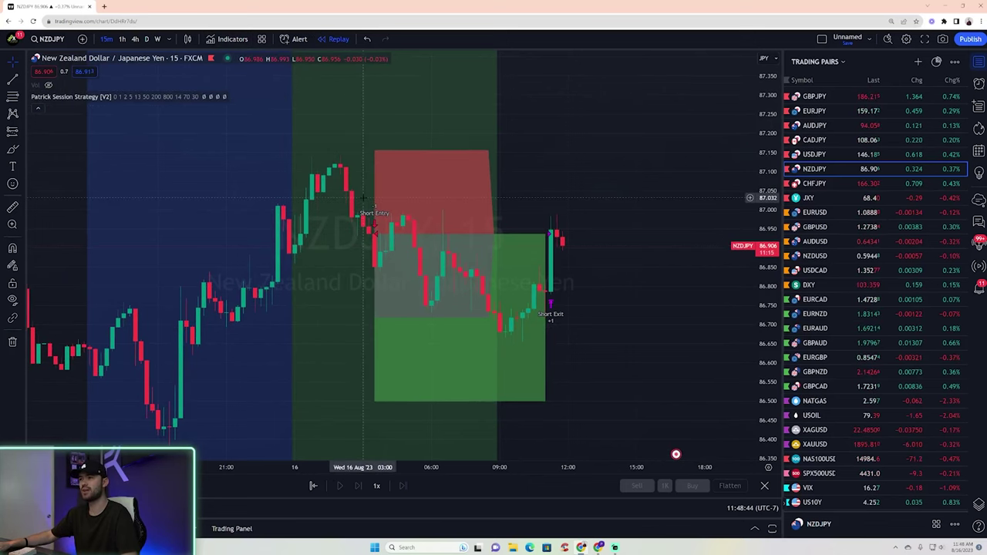
left_click(336, 39)
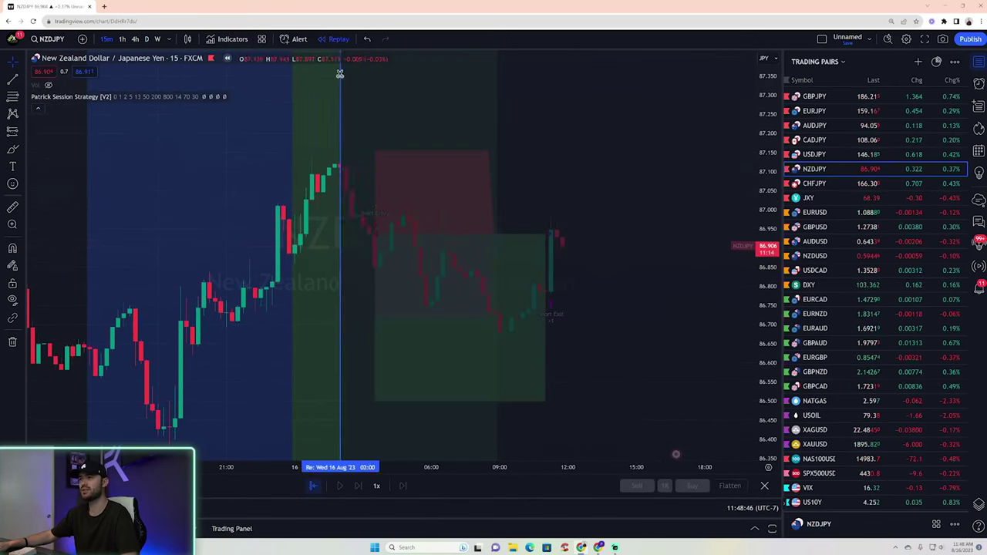
left_click(339, 73)
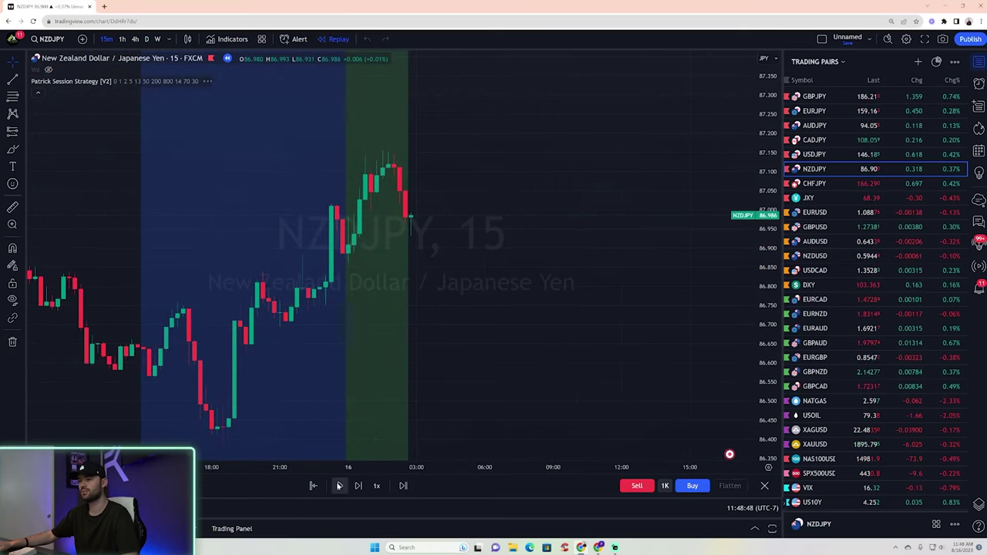
left_click(339, 486)
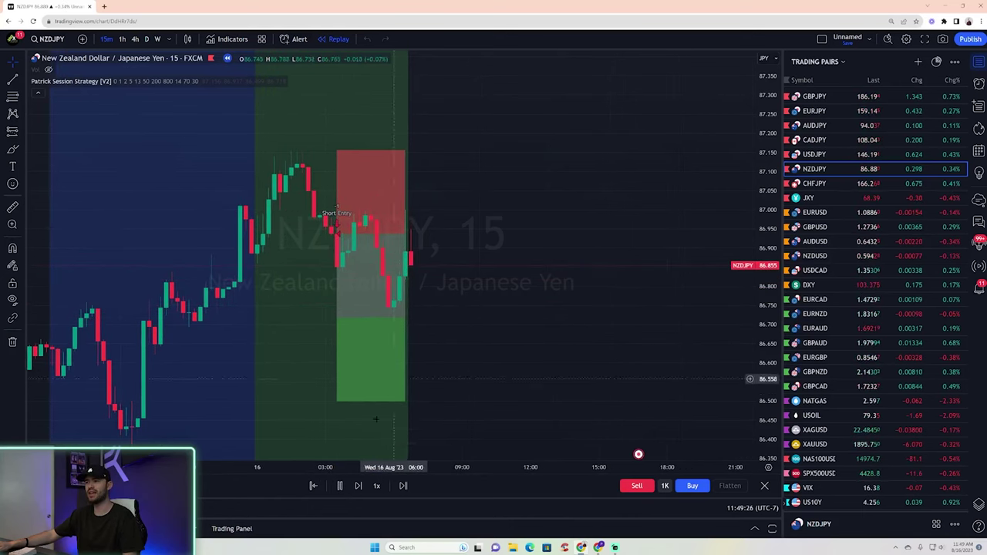
left_click(340, 488)
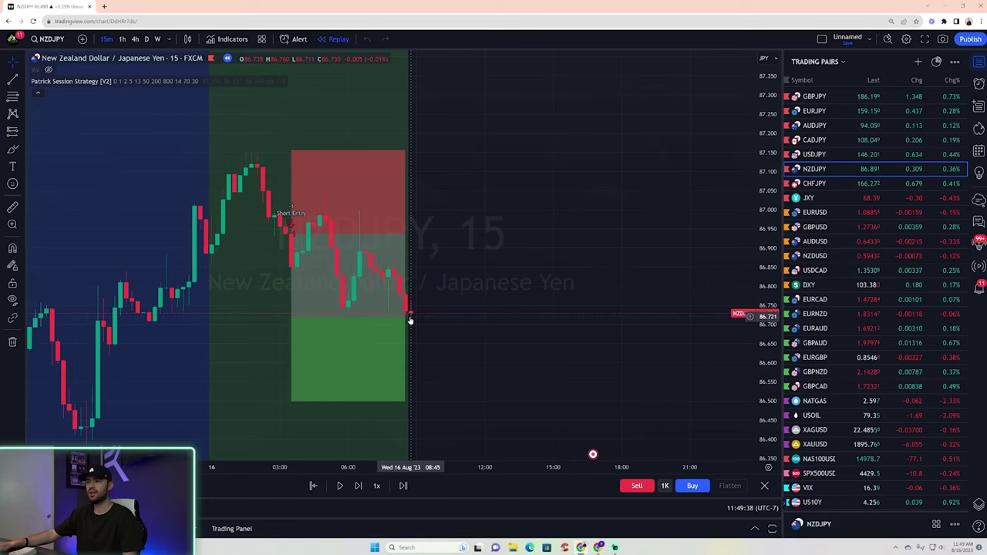
- Continue the NZDJPY replay with pauses through the stop's move to breakeven until the short trade exits
left_click(339, 486)
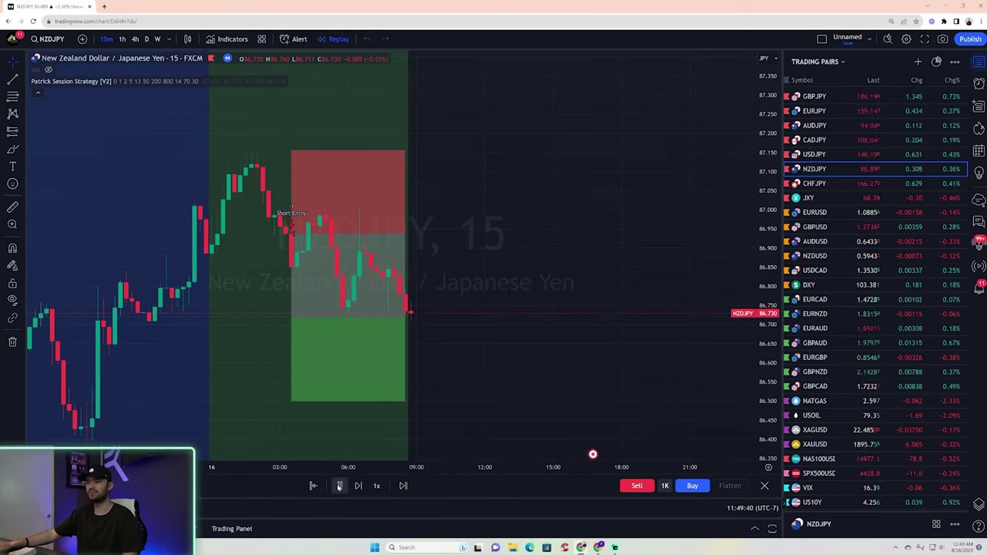
left_click(339, 486)
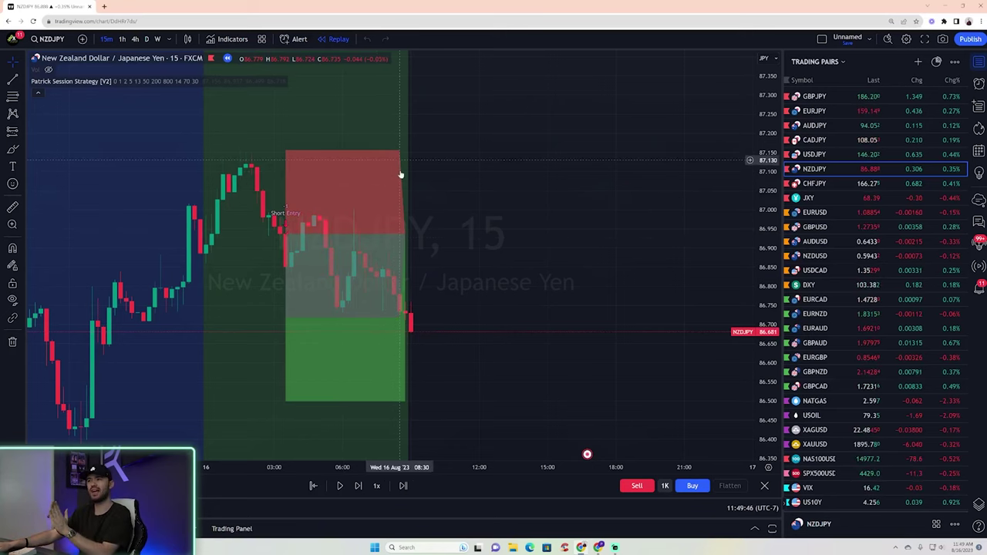
left_click(339, 486)
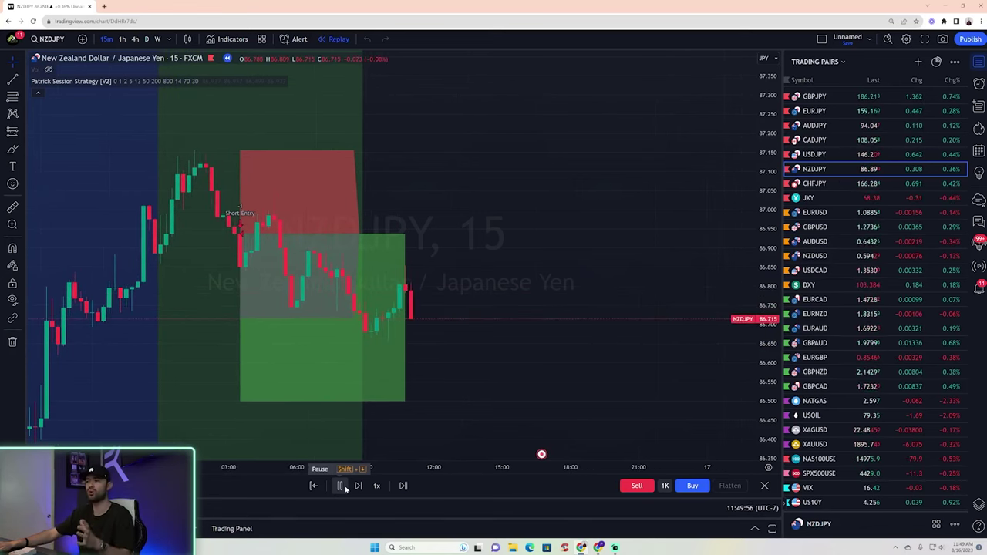
left_click(346, 489)
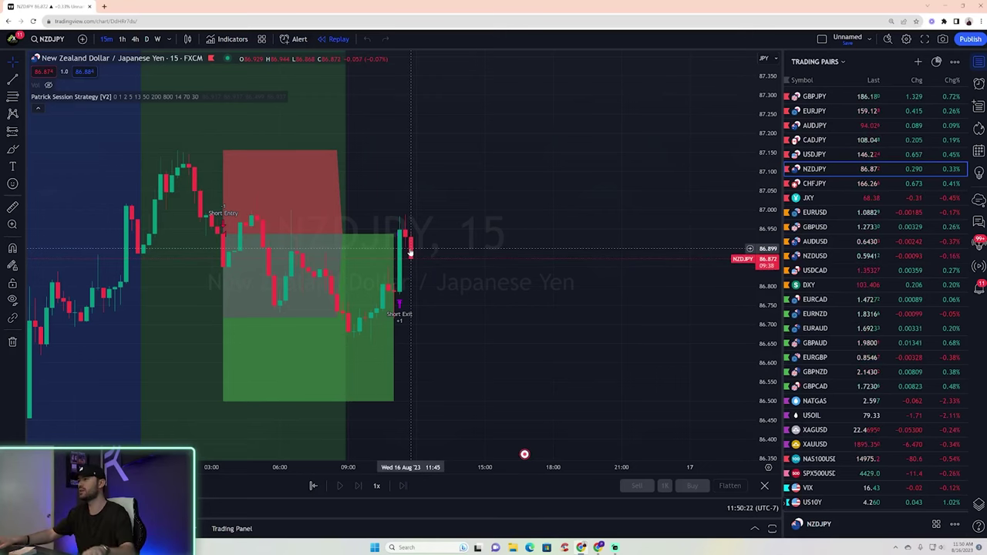
- Check CHFJPY for a trade, then return to EURUSD and examine its short trade's target, exit and the price action after it
left_click(831, 186)
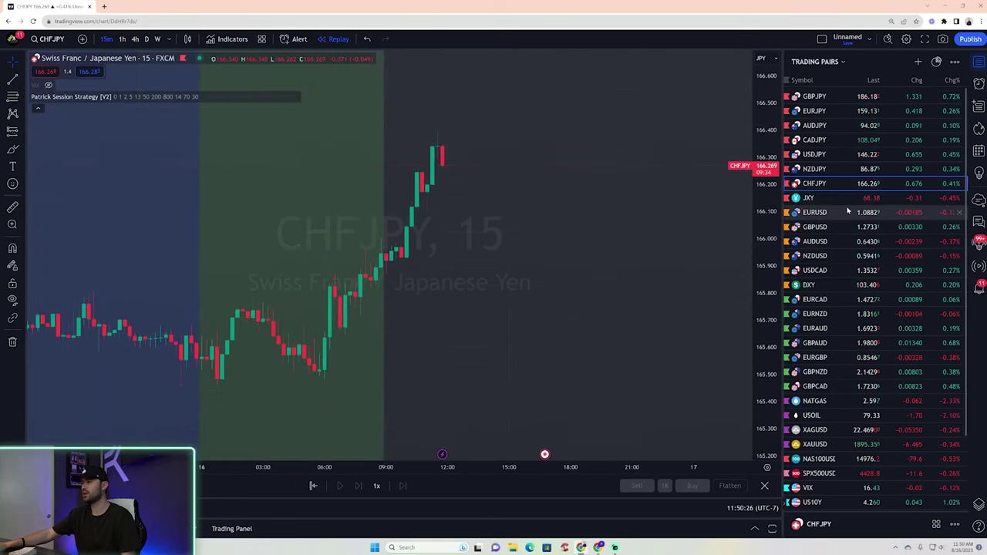
left_click(849, 212)
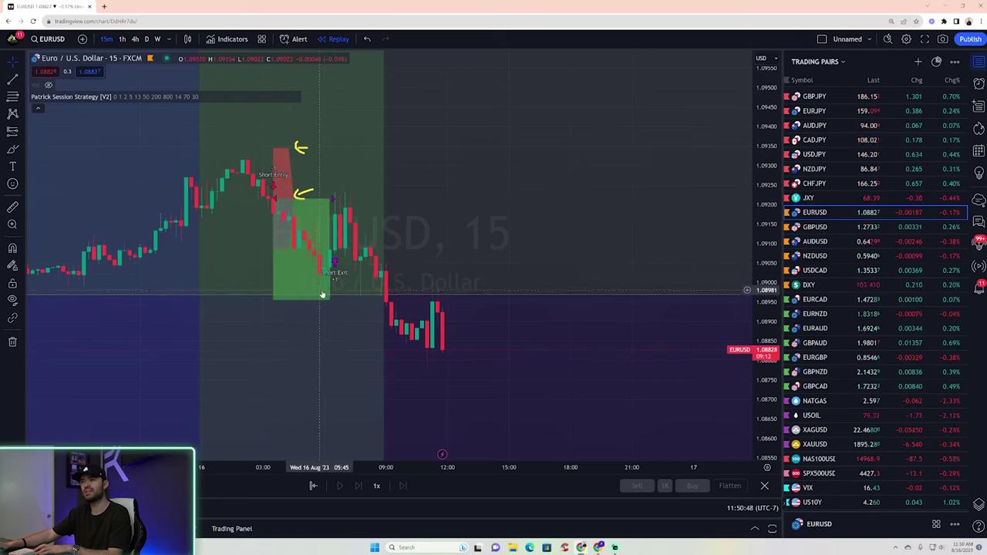
scroll(330, 301, "up", 3)
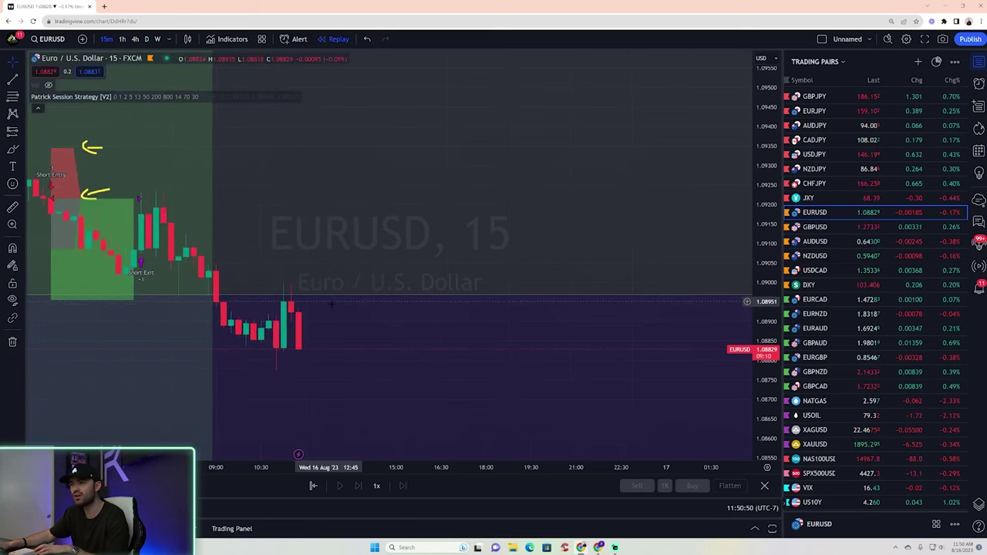
left_click_drag(764, 362, 744, 182)
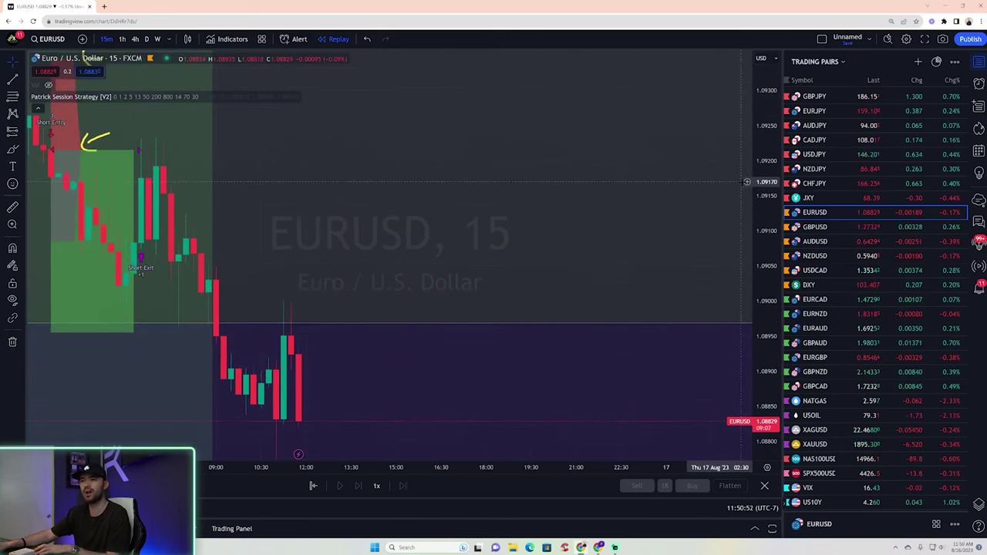
scroll(747, 182, "up", 2)
left_click_drag(384, 265, 606, 226)
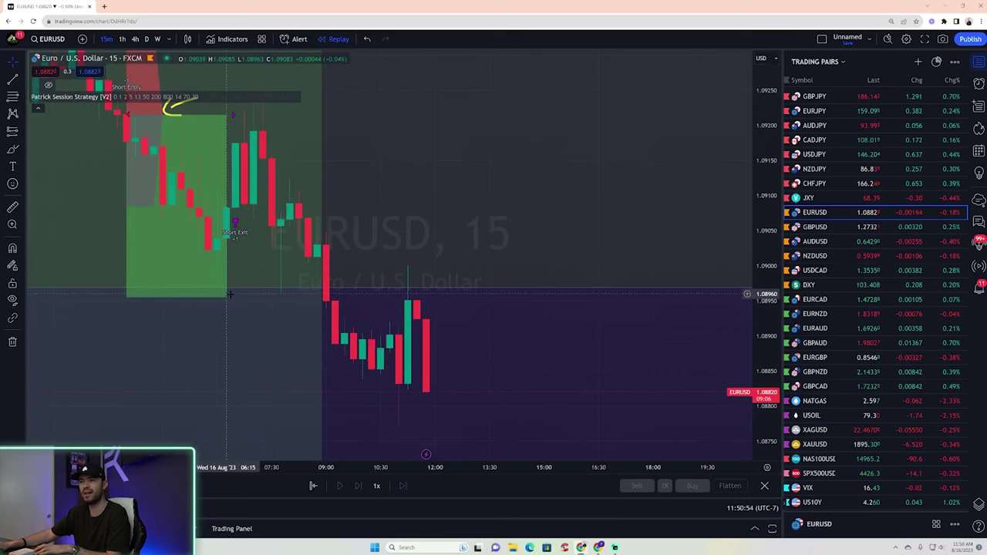
scroll(229, 294, "down", 2)
left_click_drag(764, 254, 764, 332)
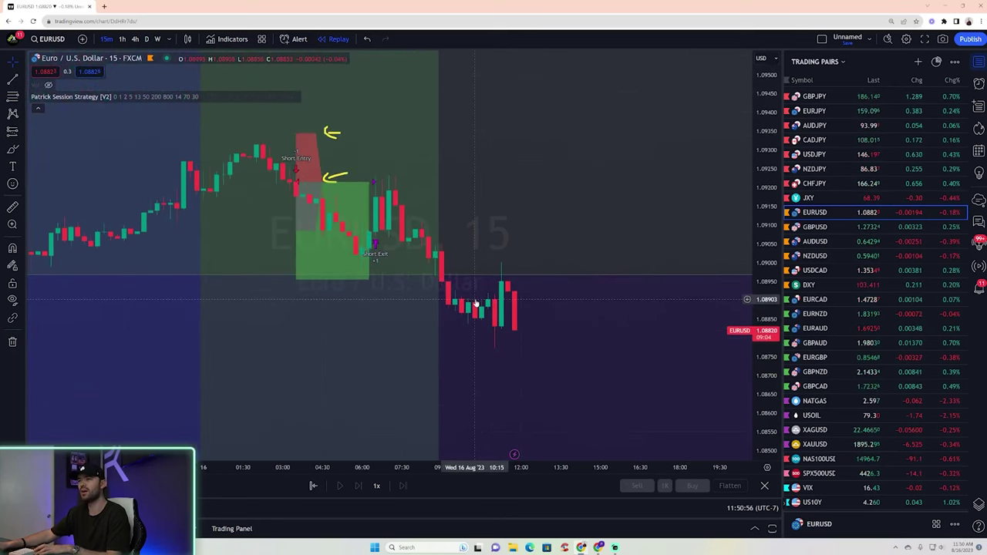
left_click_drag(415, 340, 422, 362)
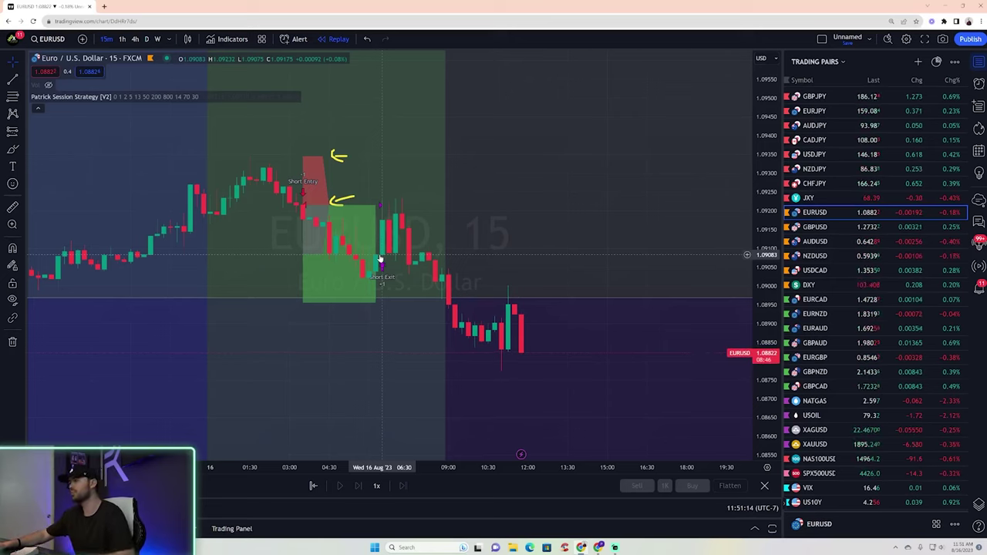
- Check the GBPUSD and AUDUSD charts for strategy trades around 16 August
left_click(817, 226)
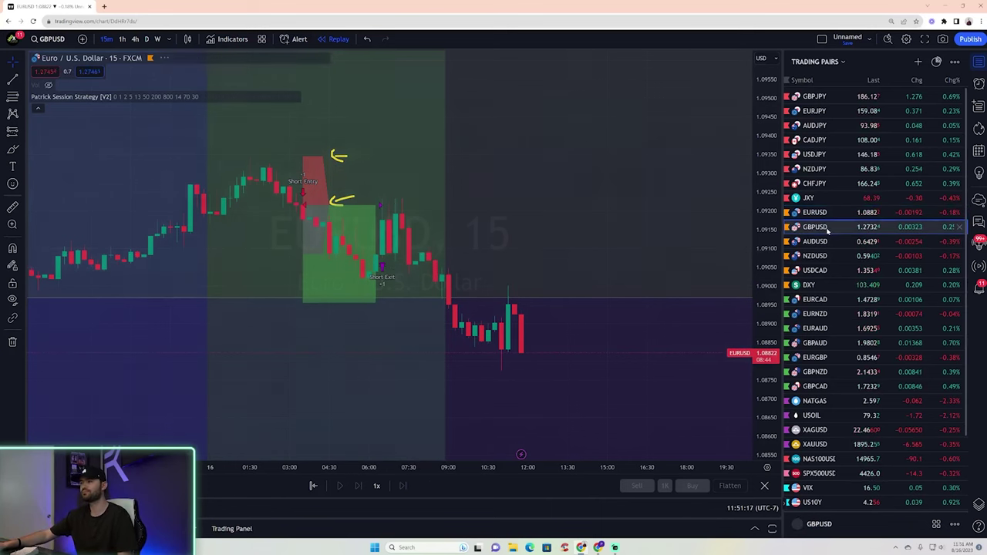
scroll(645, 302, "down", 3)
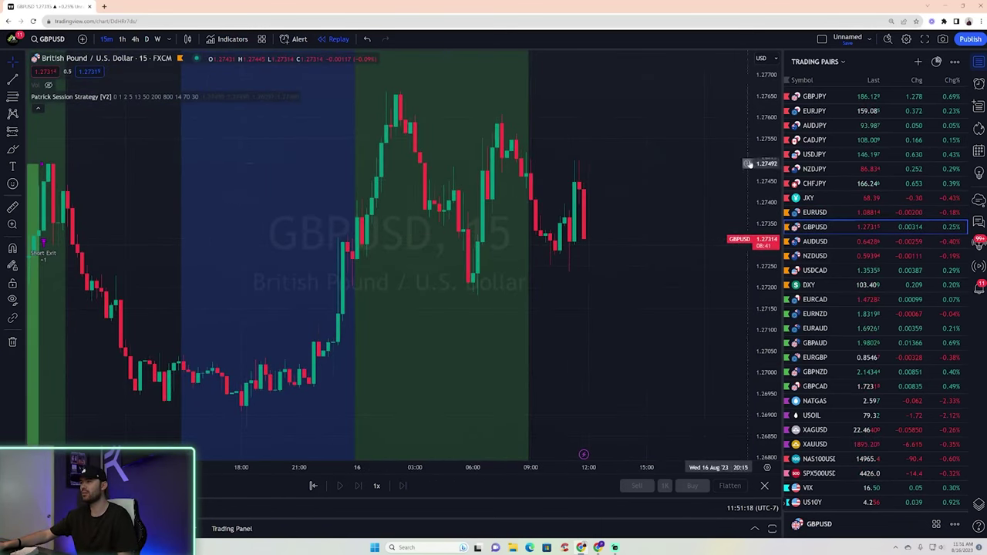
scroll(645, 302, "up", 1)
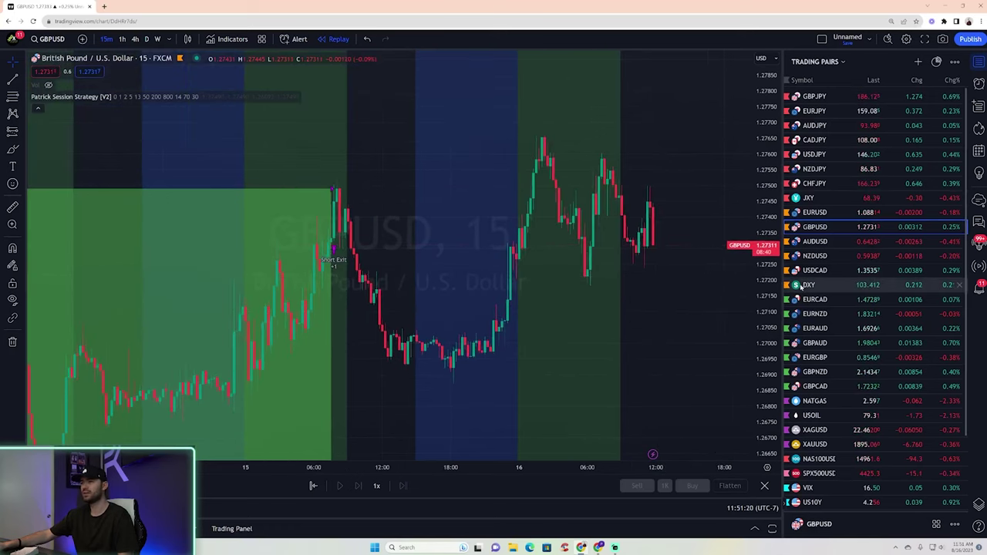
left_click(816, 242)
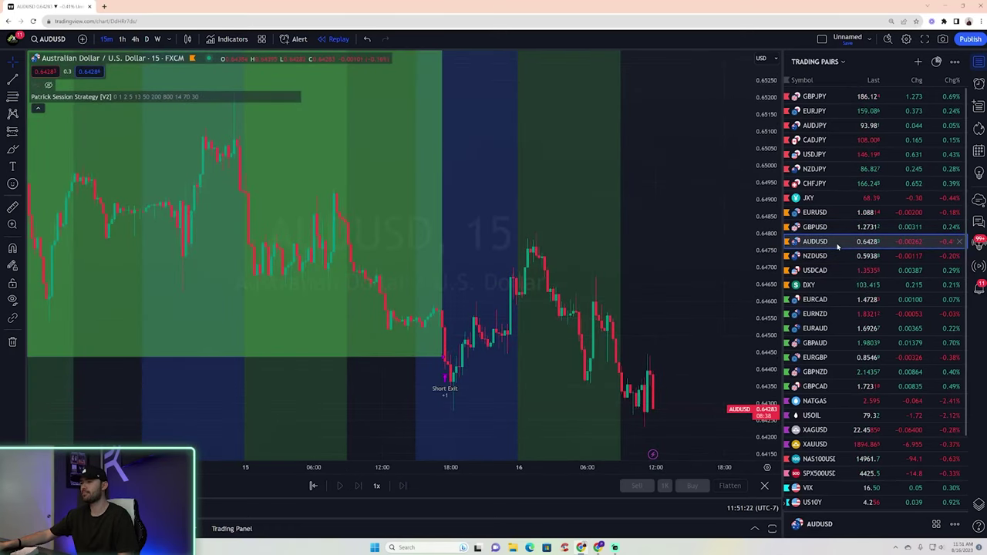
- Examine the AUDUSD short trade from its entry to its exit and the price action after it
scroll(652, 404, "down", 2)
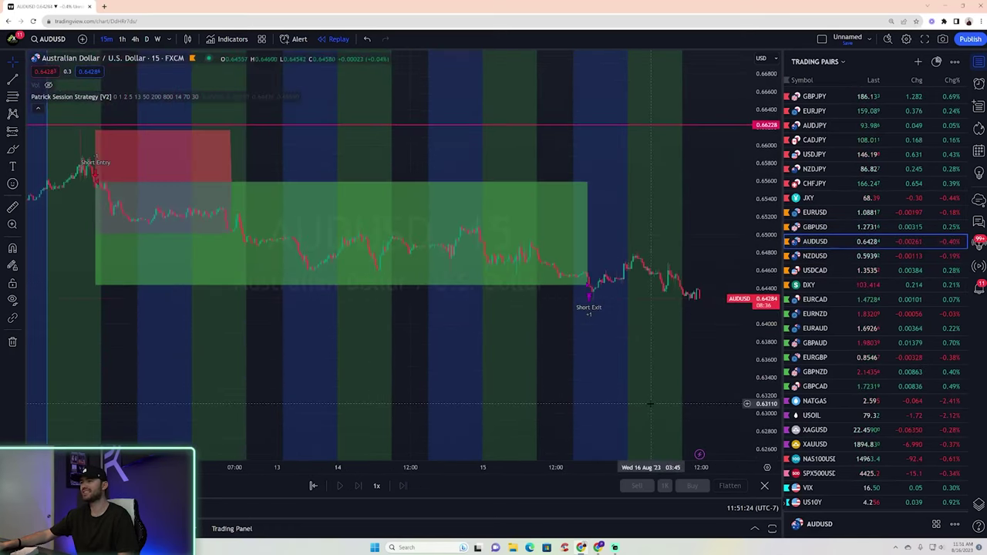
scroll(650, 403, "down", 1)
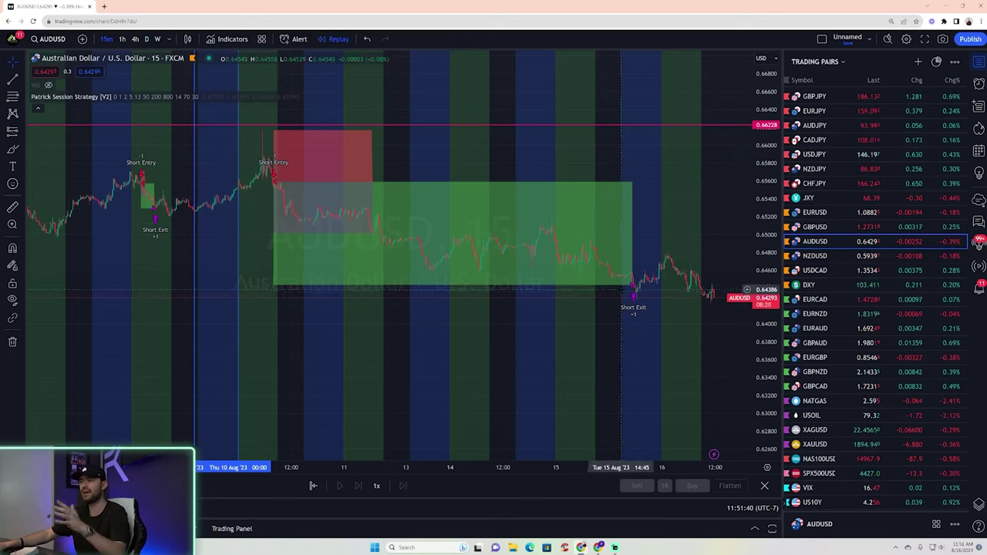
scroll(621, 290, "up", 3)
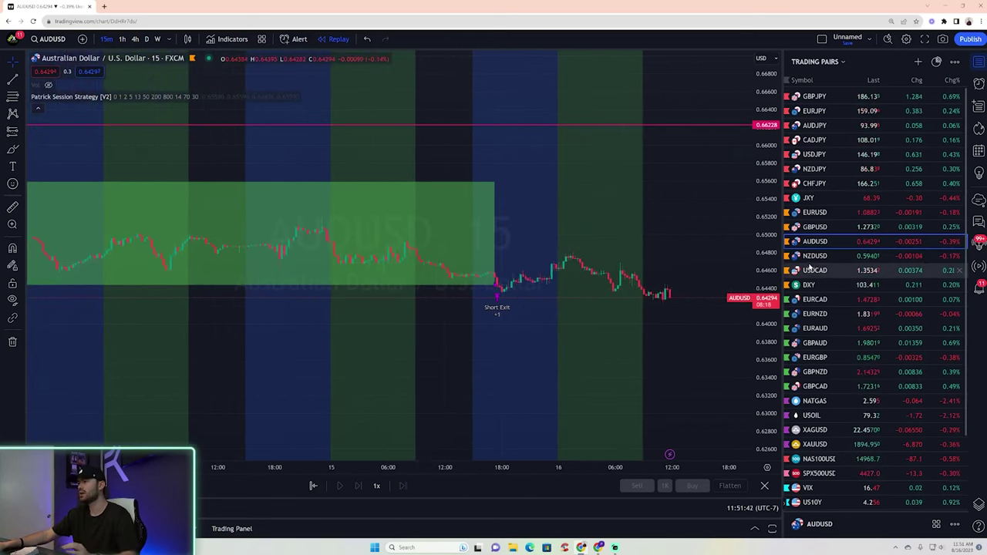
- Open the NZDUSD chart and examine the 16 August short trade's entry, breakeven zone, target and exit
left_click(812, 269)
left_click(815, 259)
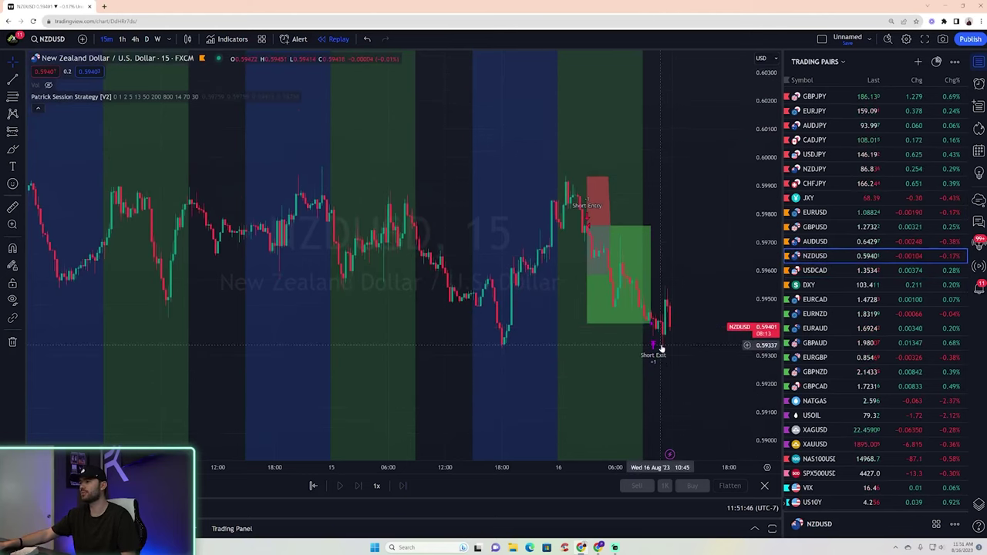
scroll(654, 467, "up", 3)
scroll(705, 299, "up", 2)
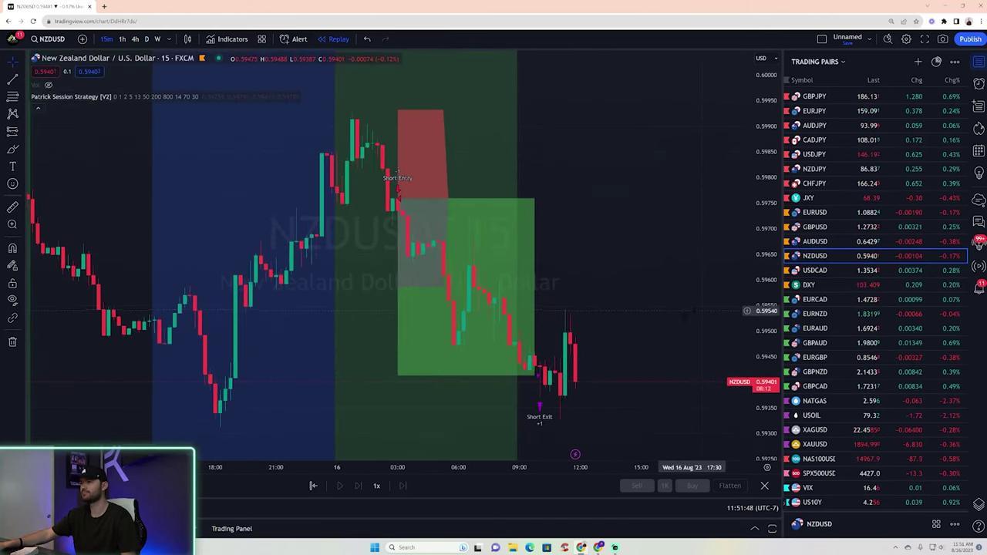
scroll(706, 299, "up", 3)
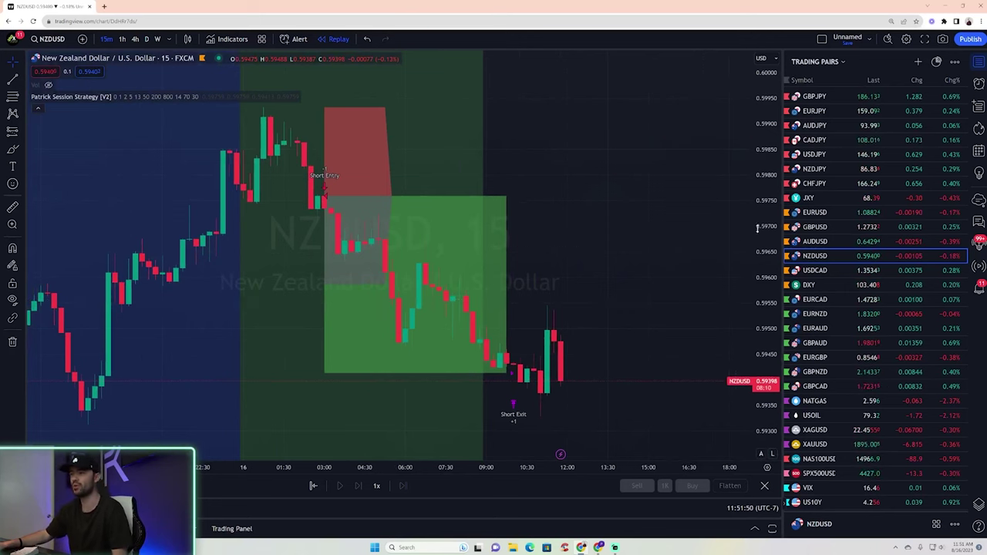
scroll(663, 293, "left", 2)
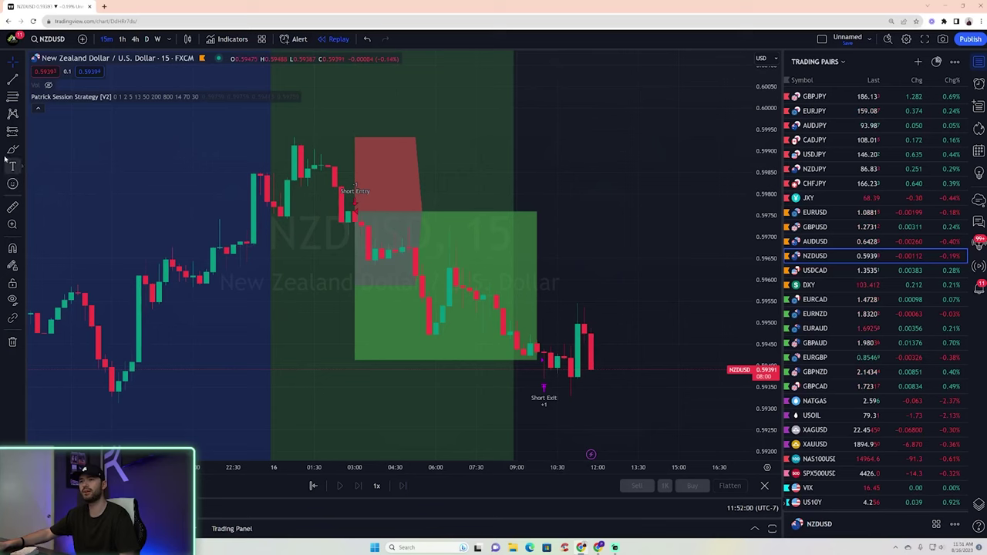
- Restart the NZDUSD replay just before the 16 August short entry and play it at 3x speed until just after the entry
left_click(334, 39)
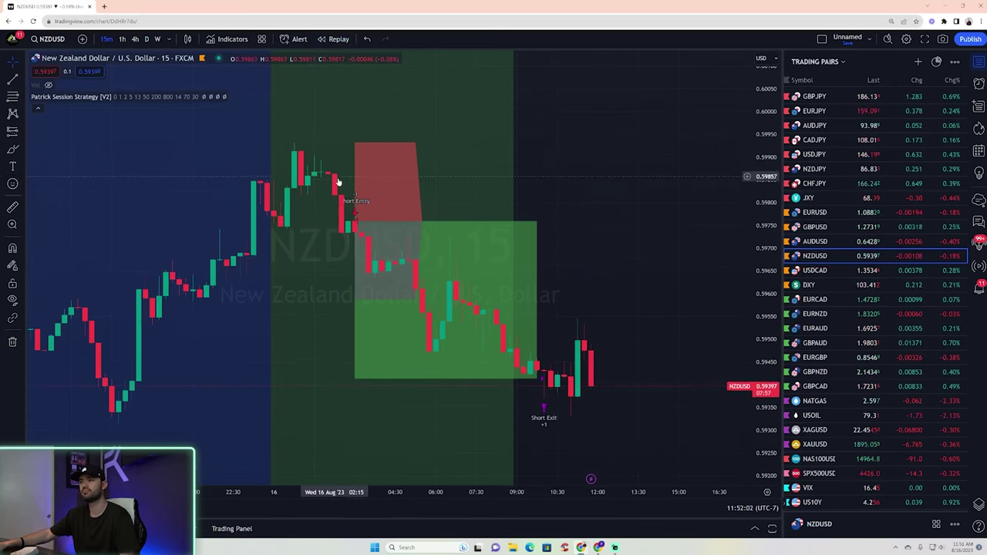
left_click(336, 39)
left_click(345, 136)
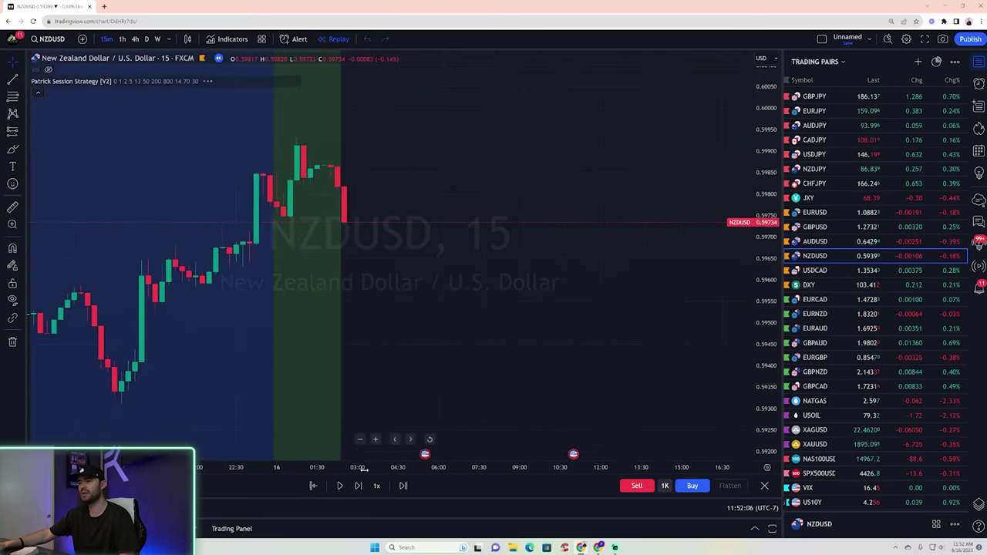
left_click(378, 486)
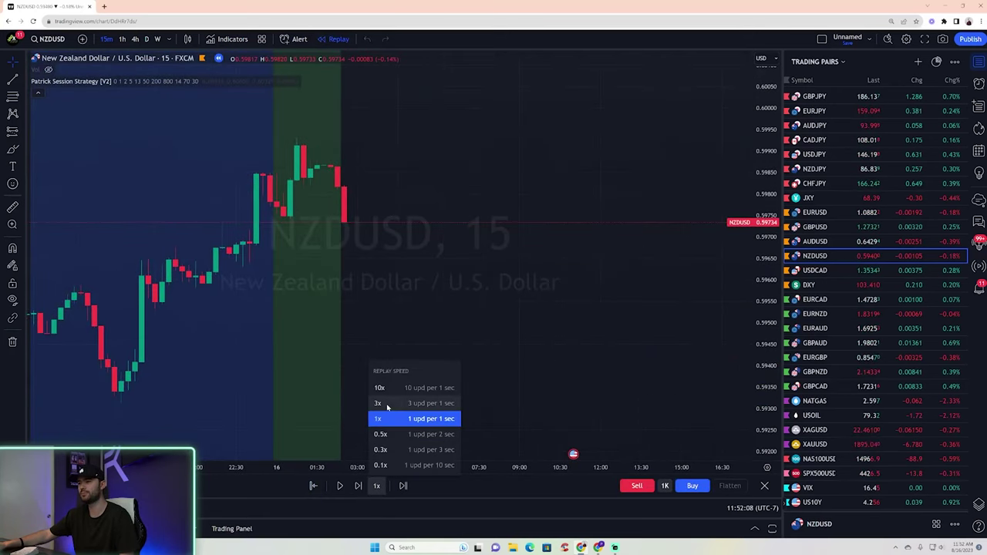
left_click(389, 410)
left_click(340, 486)
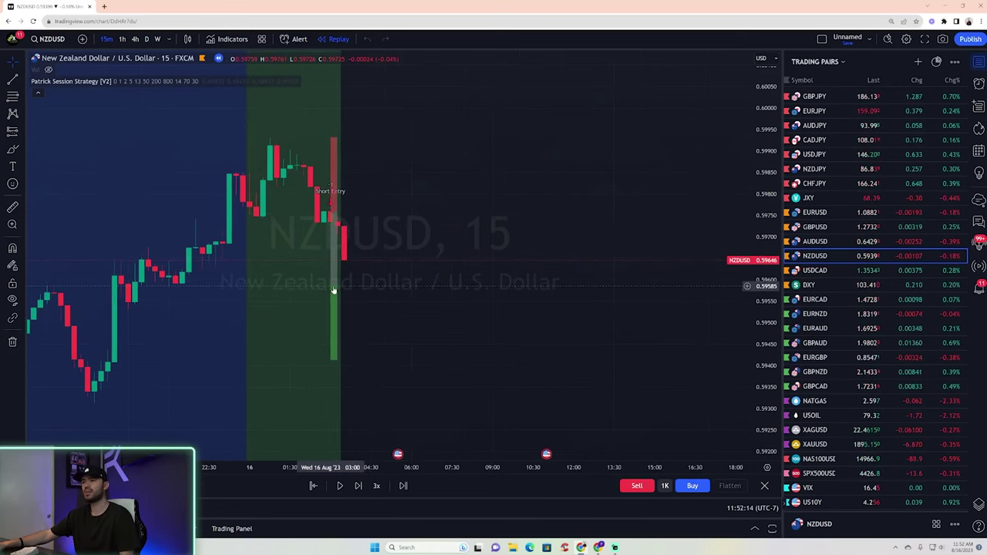
- Continue the NZDUSD replay, pausing at the stop's move to breakeven, and play it past the short exit
left_click(338, 489)
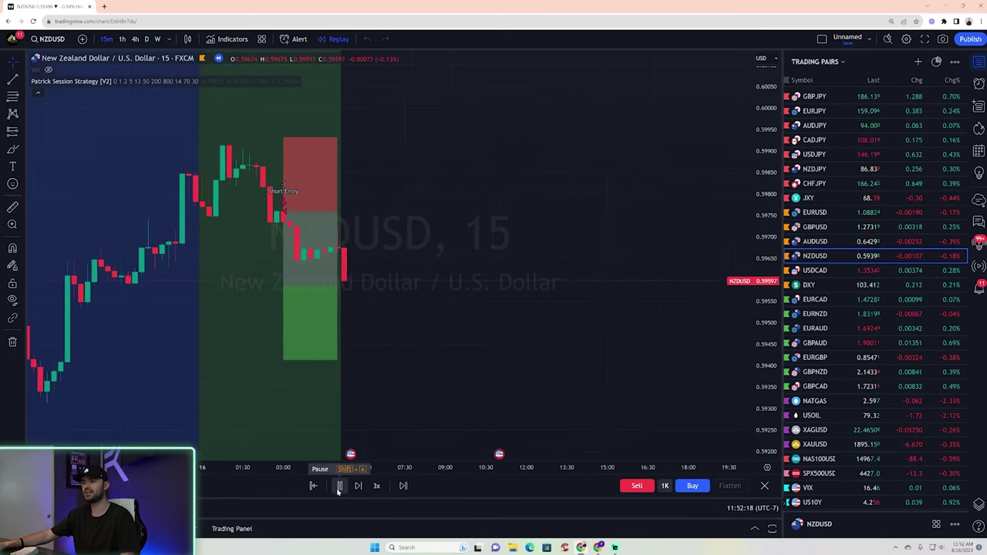
left_click(339, 486)
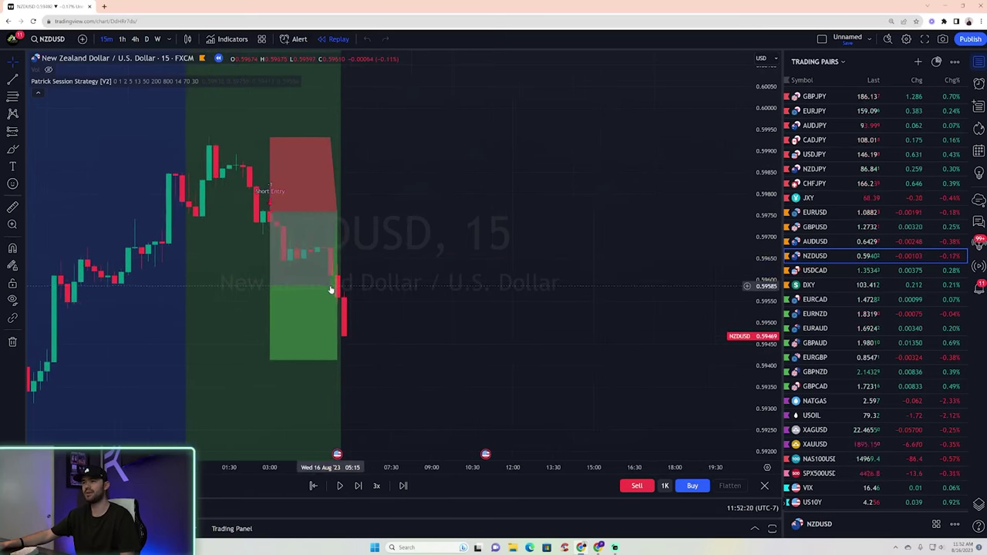
left_click(340, 486)
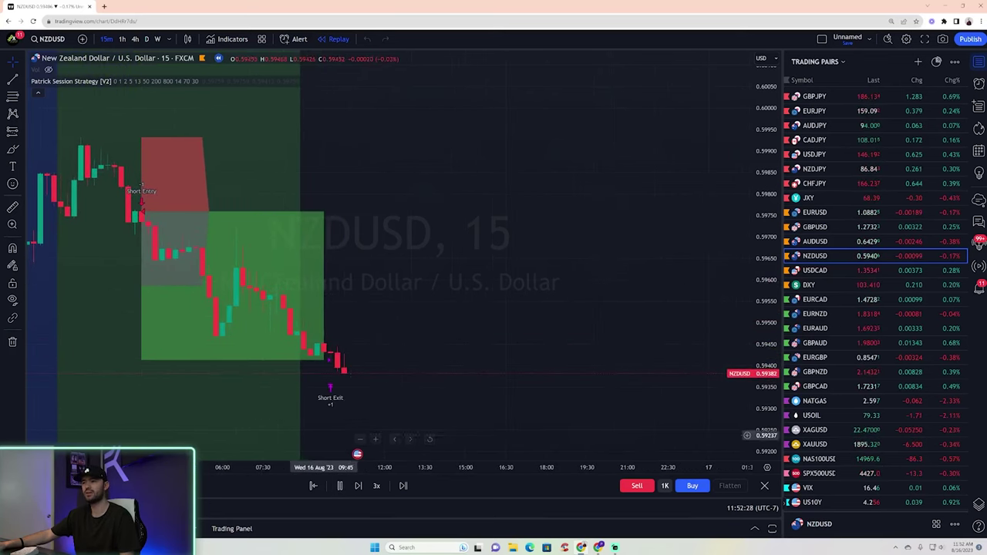
left_click(339, 486)
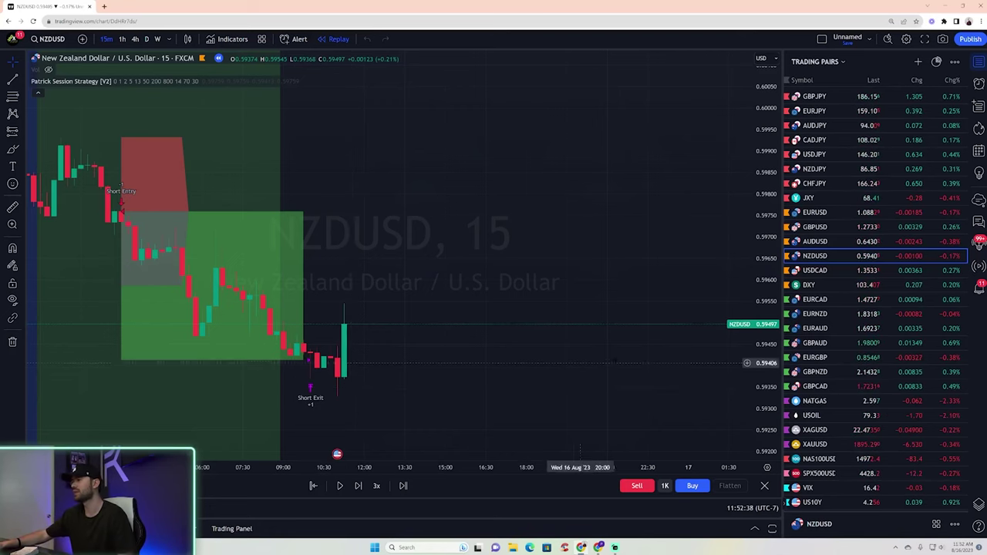
- Check the USDCAD, EURCAD and EURNZD charts for strategy trades on 16 August
left_click(821, 276)
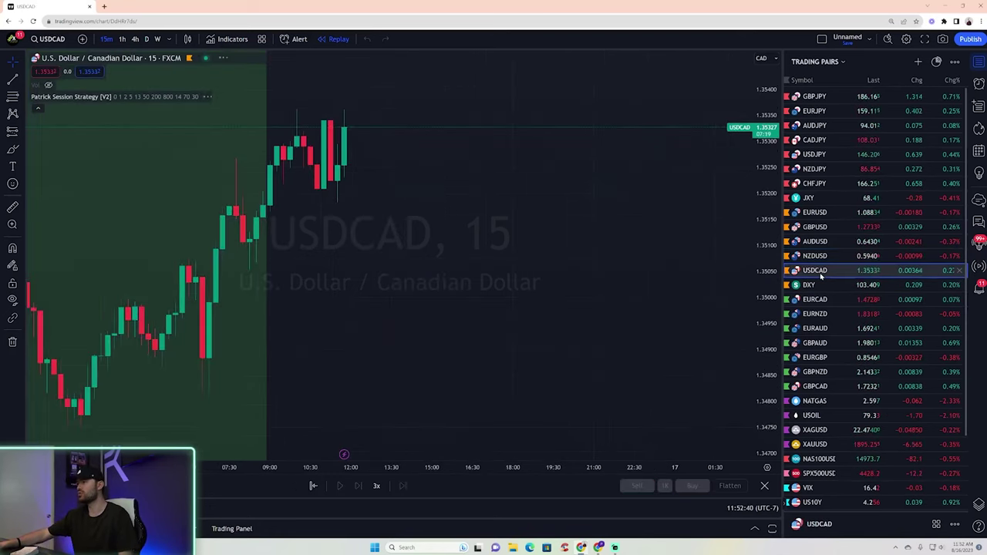
left_click(818, 300)
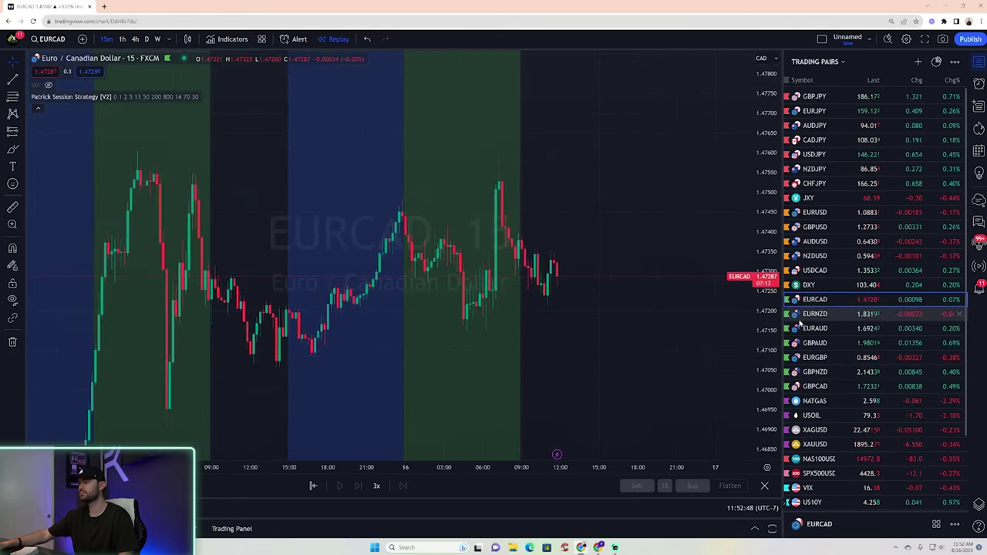
left_click(850, 316)
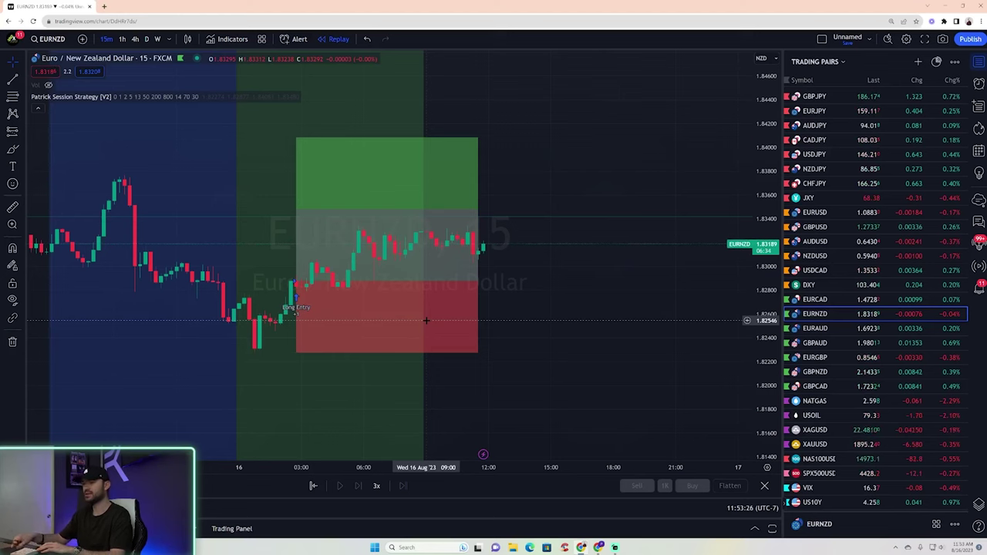
- Check EURAUD, GBPAUD, EURGBP, GBPNZD and GBPCAD in turn for strategy trades on 16 August
left_click(872, 328)
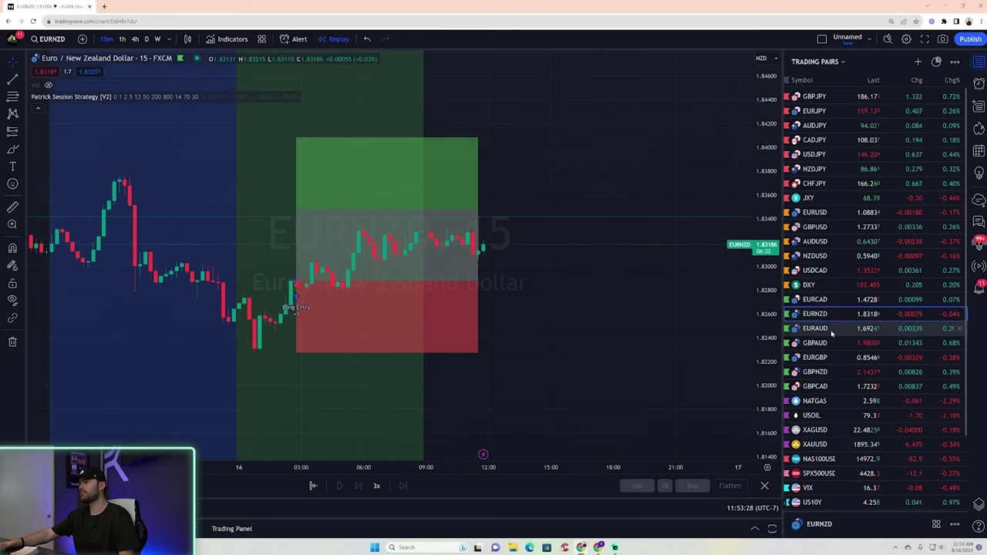
left_click(833, 347)
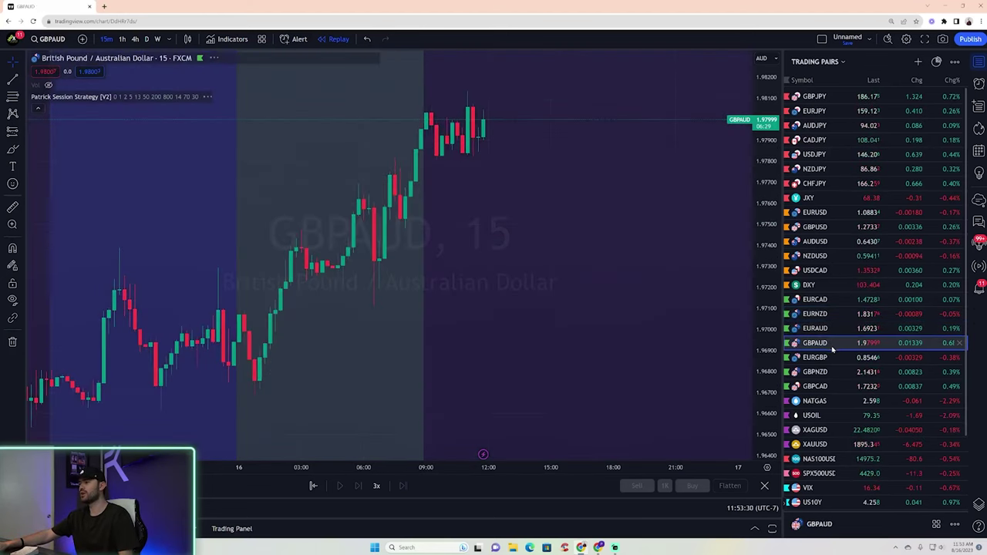
left_click(832, 359)
left_click(830, 374)
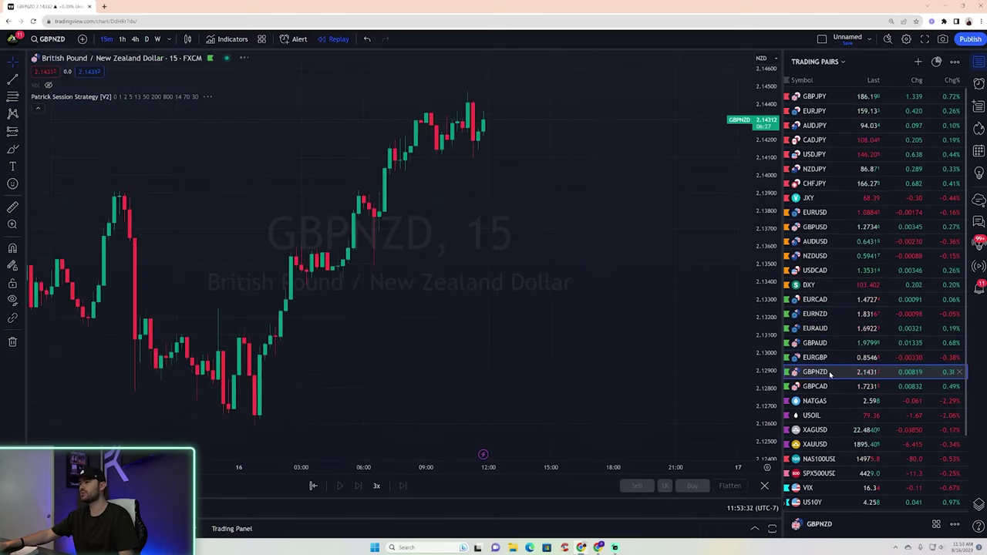
left_click(830, 387)
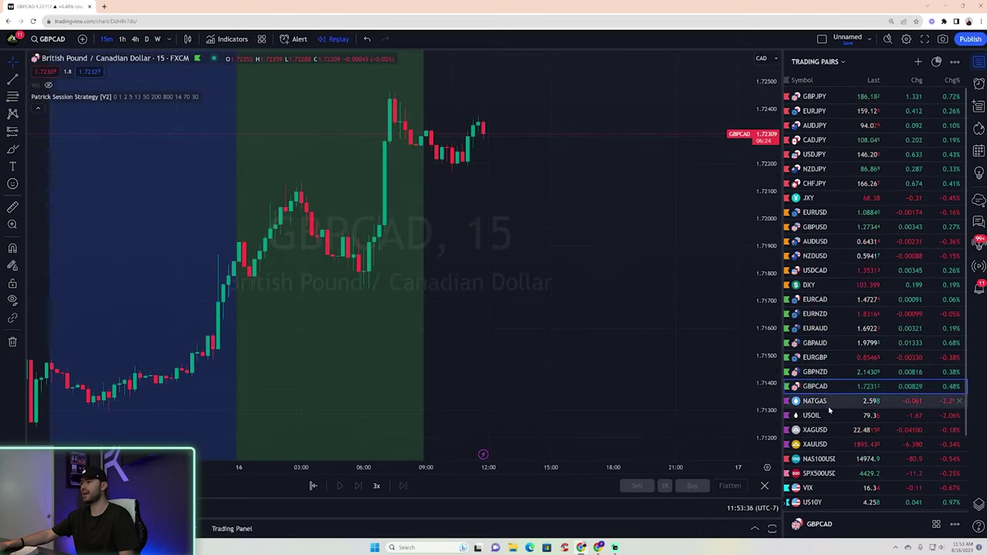
- Examine the short trades on XAGUSD and XAUUSD, including the full span of the gold trade
left_click(830, 434)
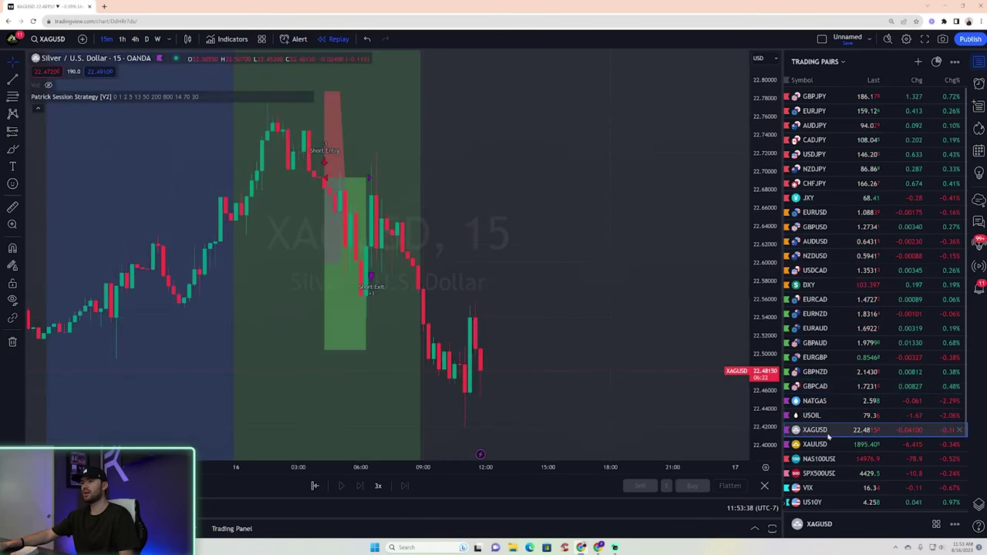
scroll(605, 304, "up", 4)
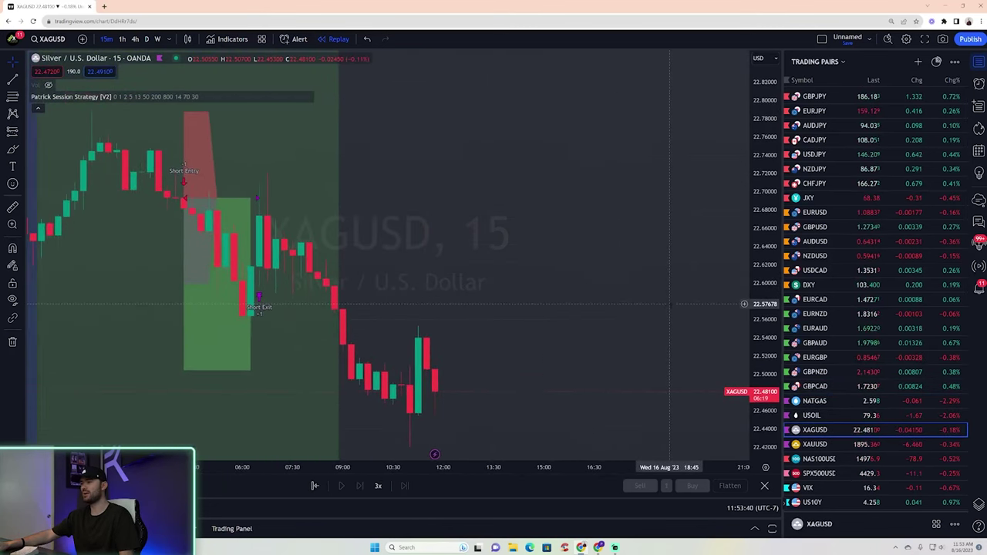
scroll(650, 297, "left", 3)
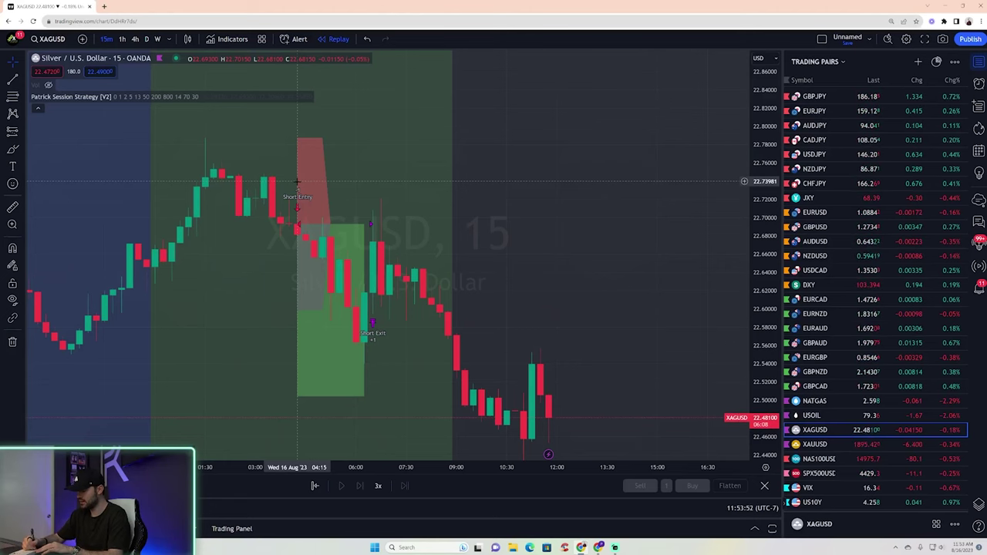
left_click(840, 444)
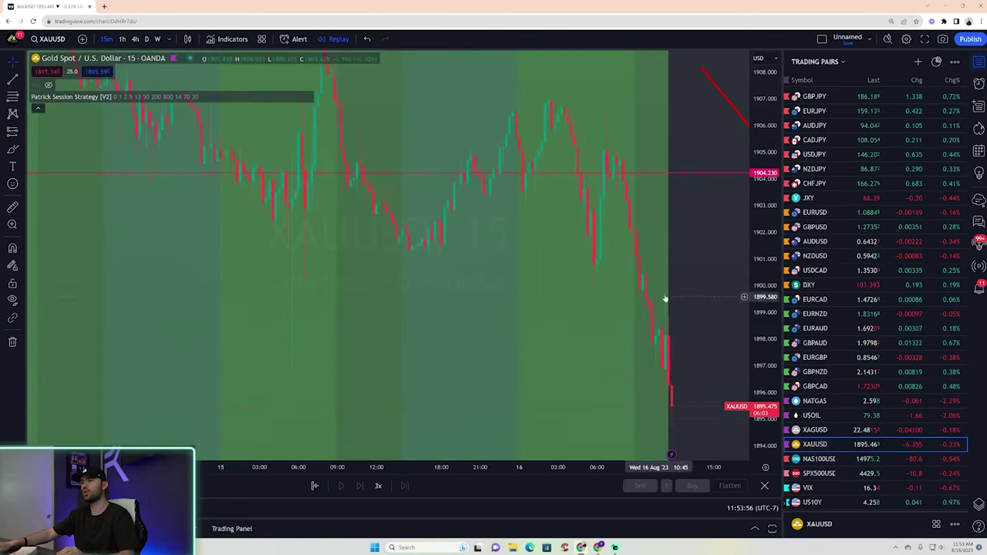
scroll(590, 254, "down", 10)
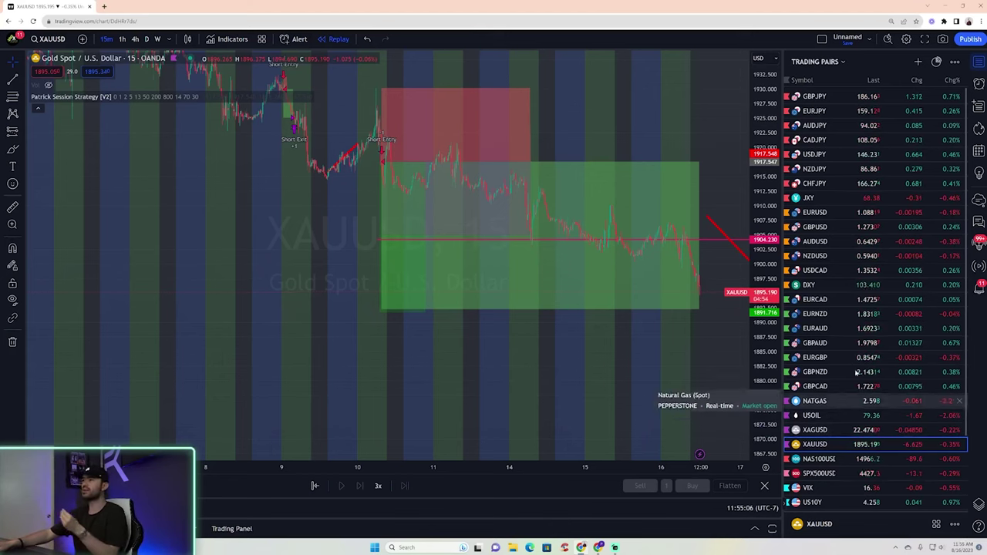
- On EURUSD, draw a Short Position beside the strategy's short trade with entry 1.09215, stop about 1.09251 and target about 1.09142
left_click(839, 216)
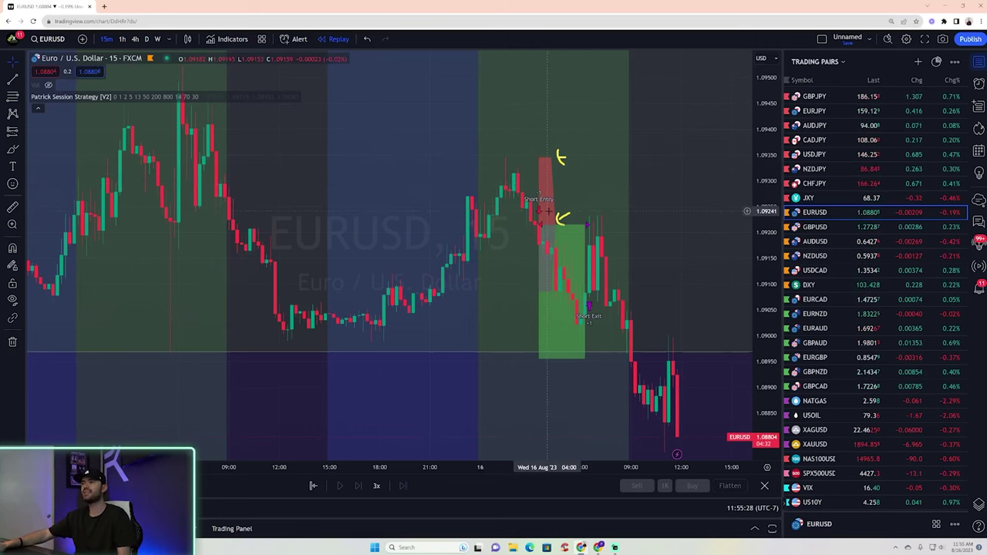
scroll(742, 216, "up", 3)
scroll(742, 216, "up", 2)
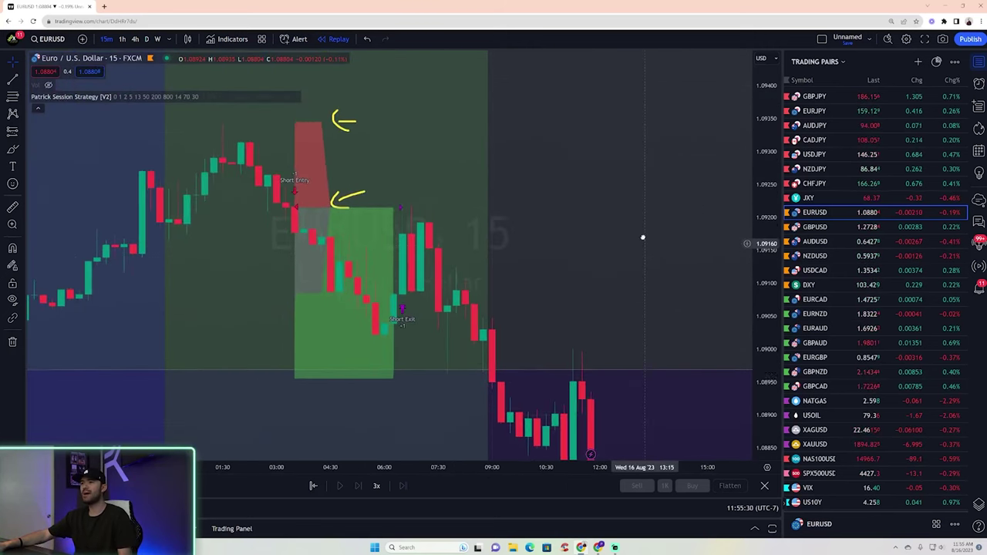
left_click(19, 135)
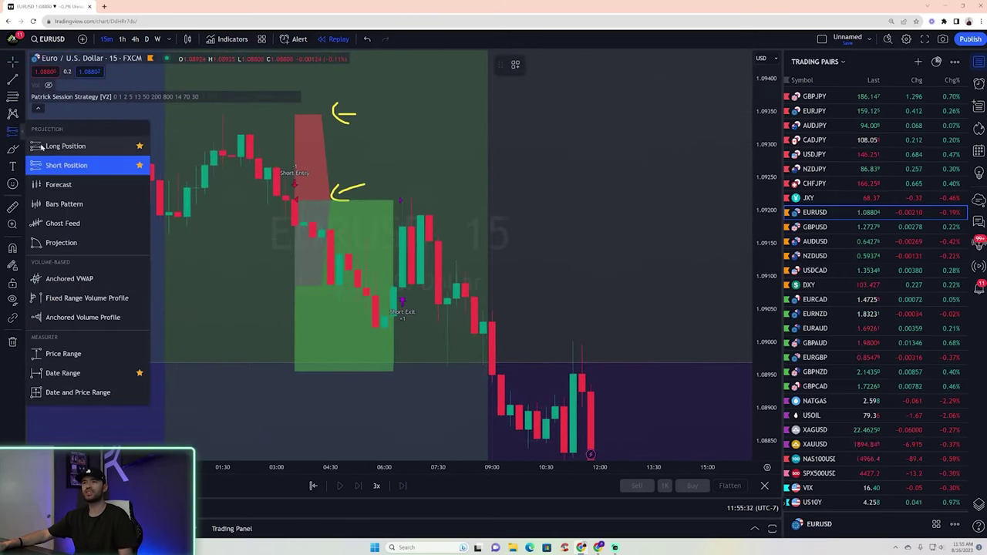
left_click(74, 162)
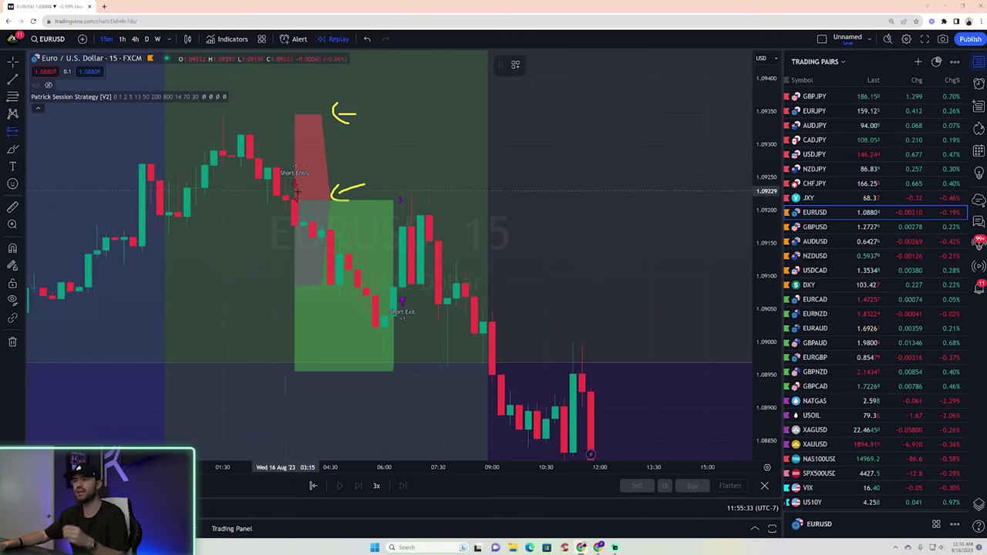
left_click(339, 200)
left_click_drag(340, 123, 344, 176)
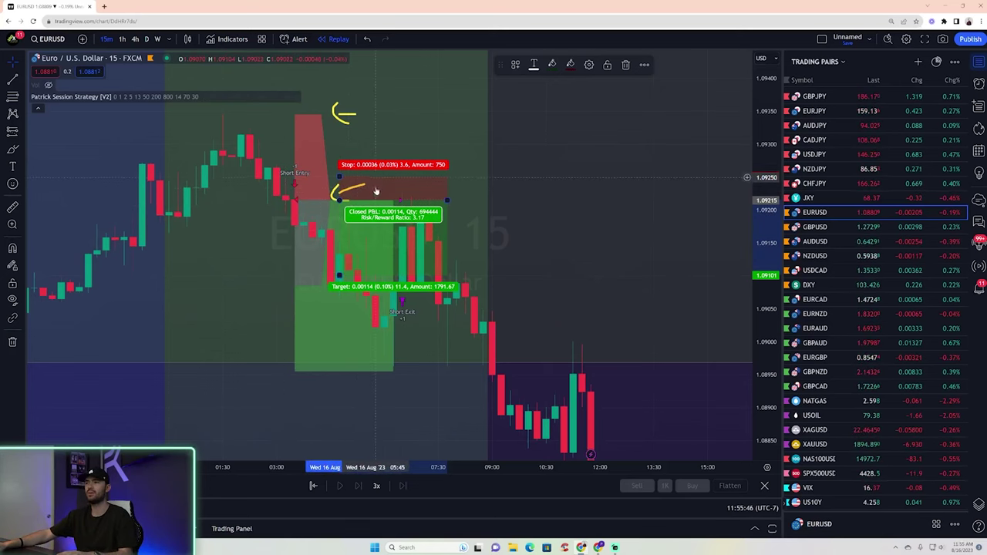
left_click_drag(340, 274, 348, 247)
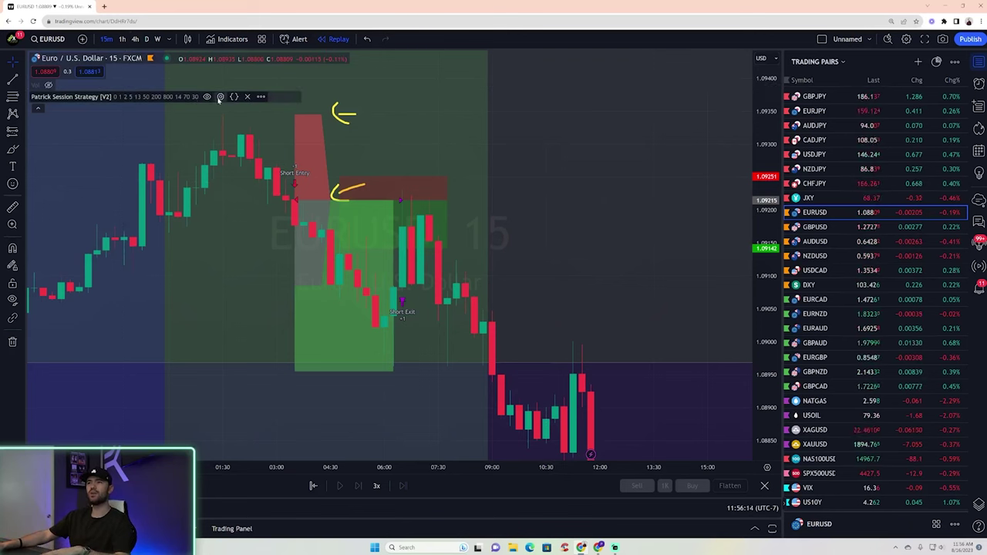
- Open the Patrick Session Strategy [V2] input settings and set Breakeven RR to 3
left_click(221, 96)
scroll(466, 180, "down", 3)
left_click(431, 80)
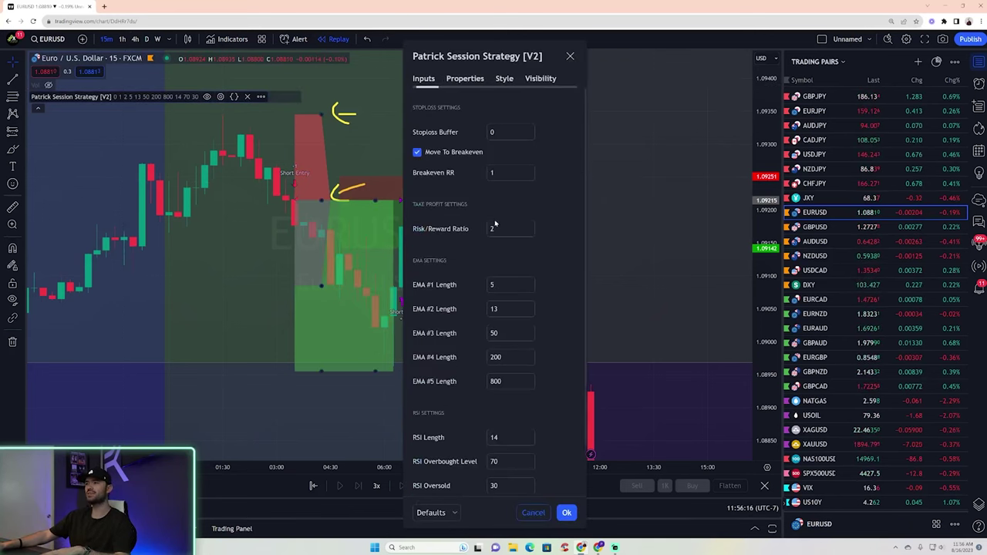
scroll(494, 225, "down", 3)
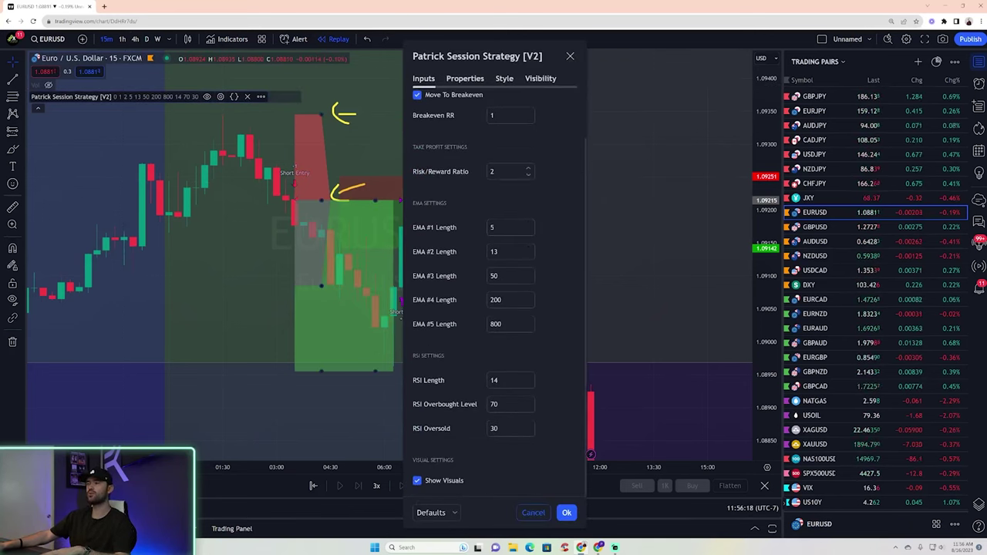
double_click(502, 115)
type("3")
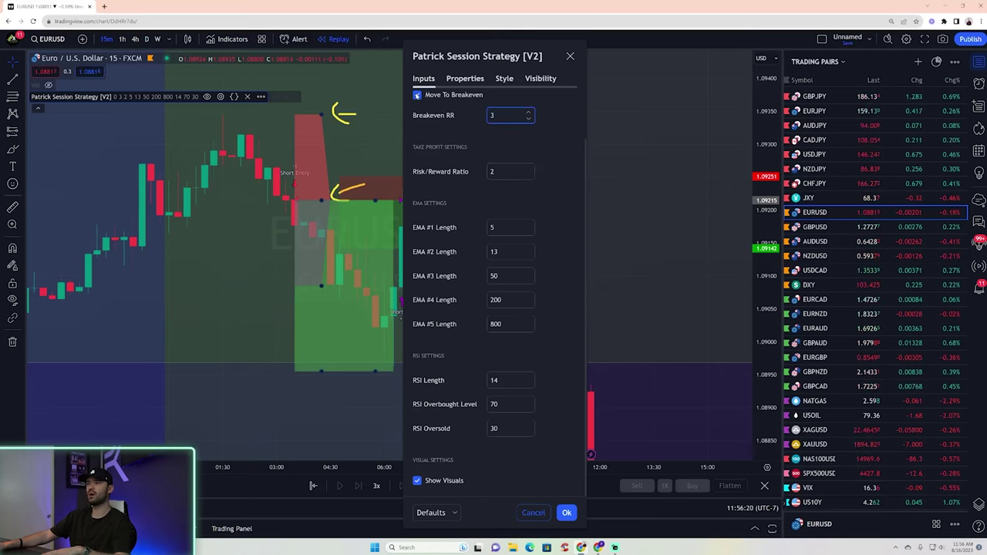